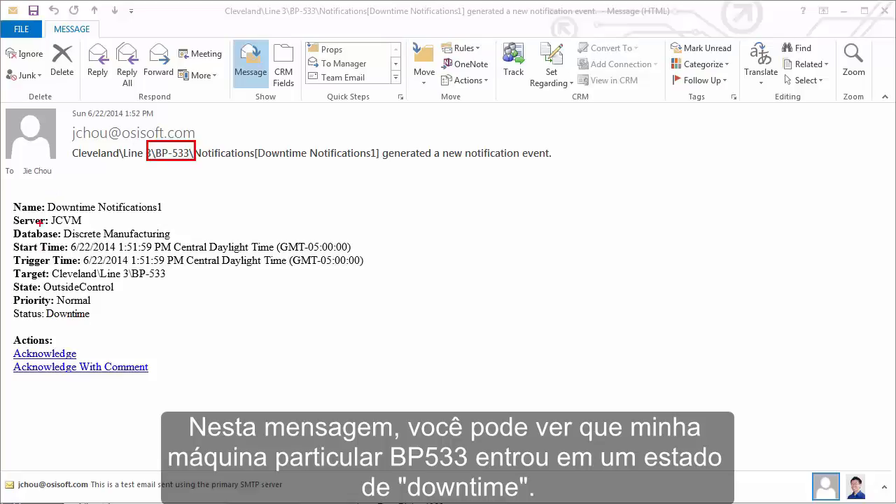
pyautogui.moveTo(7, 306); pyautogui.dragTo(98, 325)
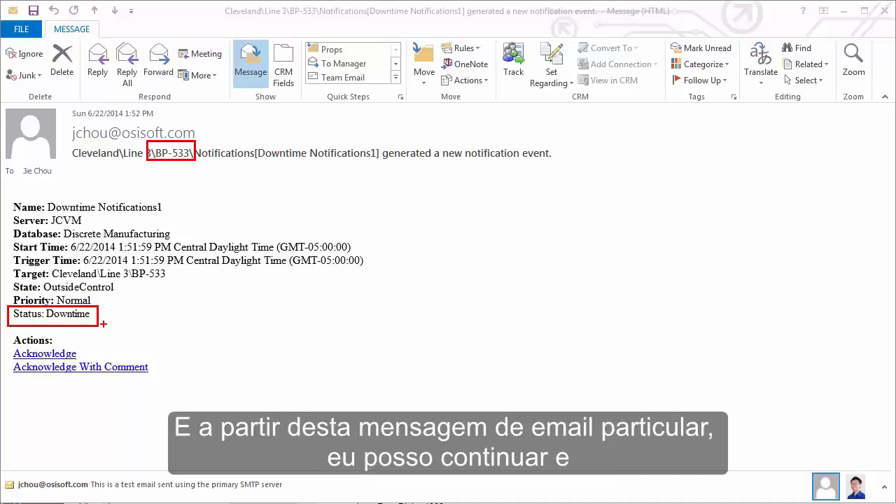
pyautogui.moveTo(11, 345)
pyautogui.mouseDown()
pyautogui.moveTo(37, 361)
pyautogui.moveTo(87, 361)
pyautogui.moveTo(155, 379)
pyautogui.mouseUp()
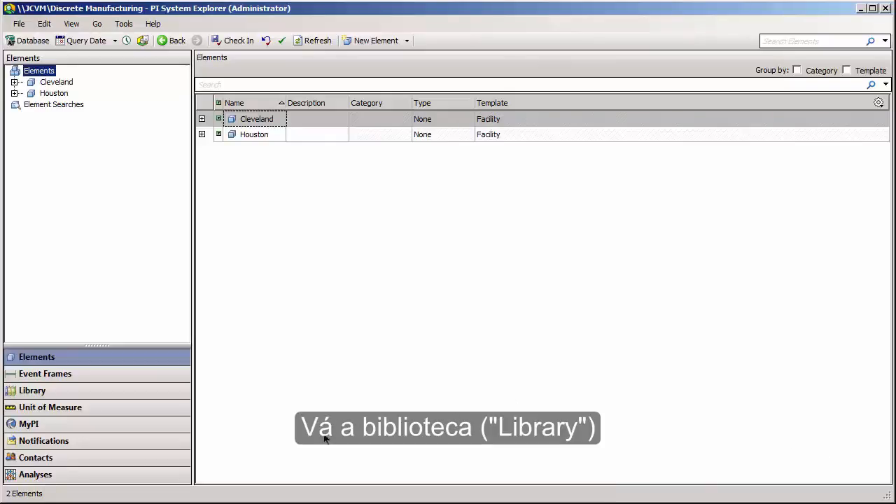
# Create a new notification template in the Library of the Discrete Manufacturing database
pyautogui.click(113, 398)
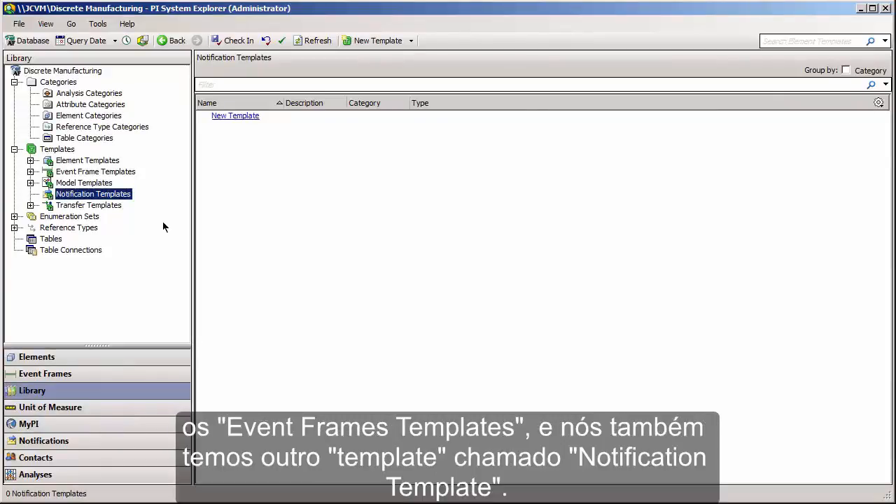
pyautogui.moveTo(41, 154); pyautogui.dragTo(154, 175)
pyautogui.moveTo(138, 207); pyautogui.dragTo(36, 187)
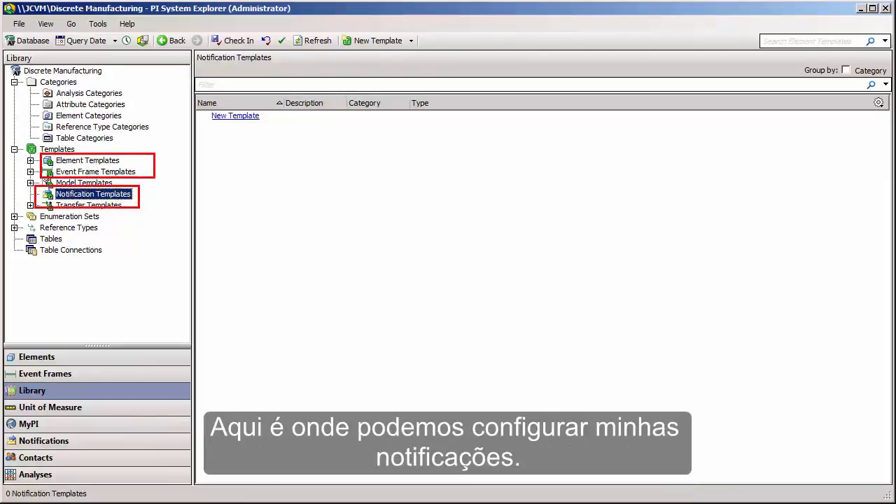
pyautogui.rightClick(90, 196)
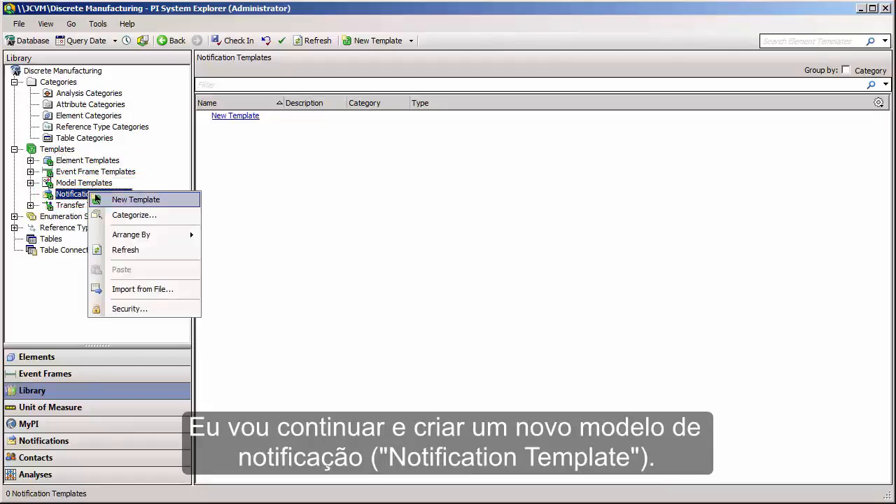
pyautogui.click(96, 200)
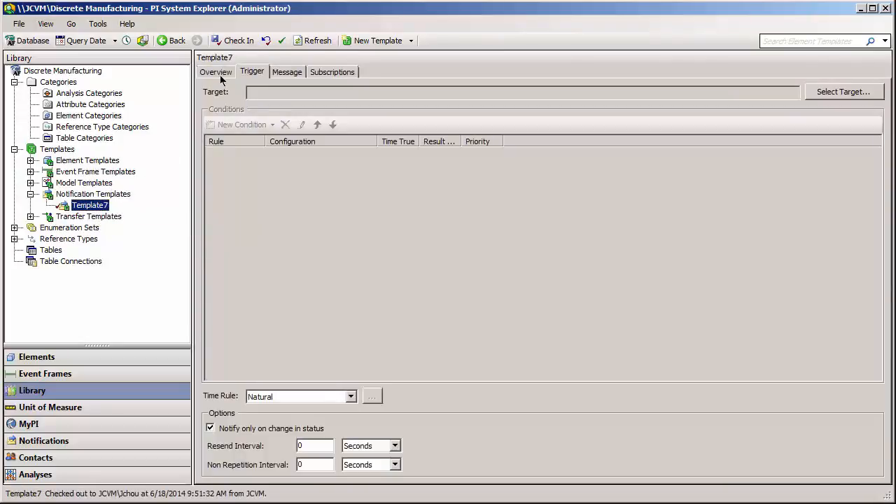
# Name the new notification template "Downtime Notifications"
pyautogui.click(221, 72)
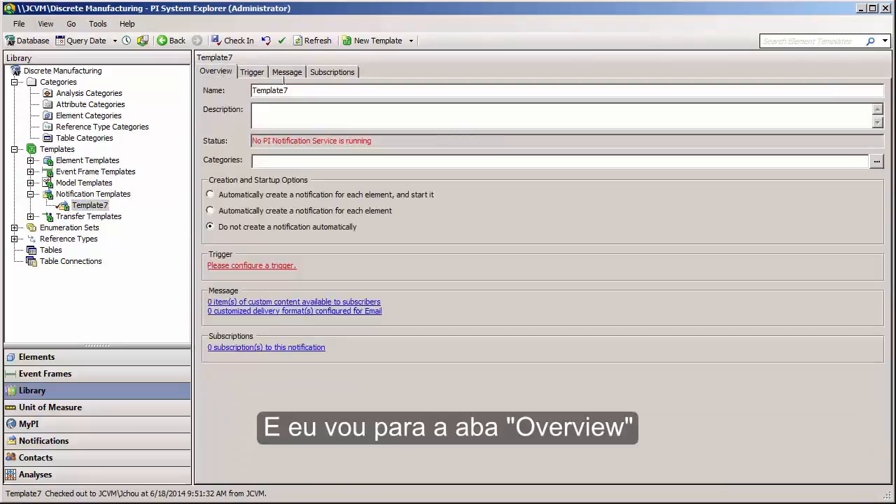
pyautogui.moveTo(287, 89); pyautogui.dragTo(239, 83)
pyautogui.write('Downt')
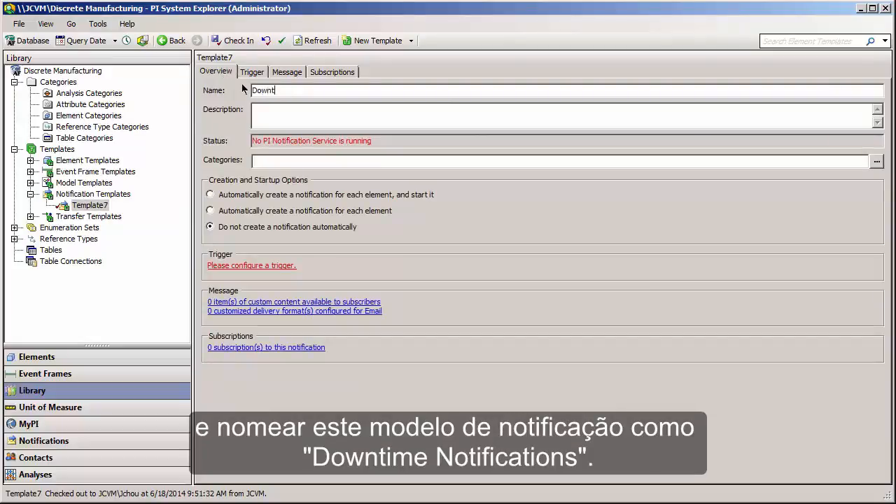
pyautogui.write('ime Notifications')
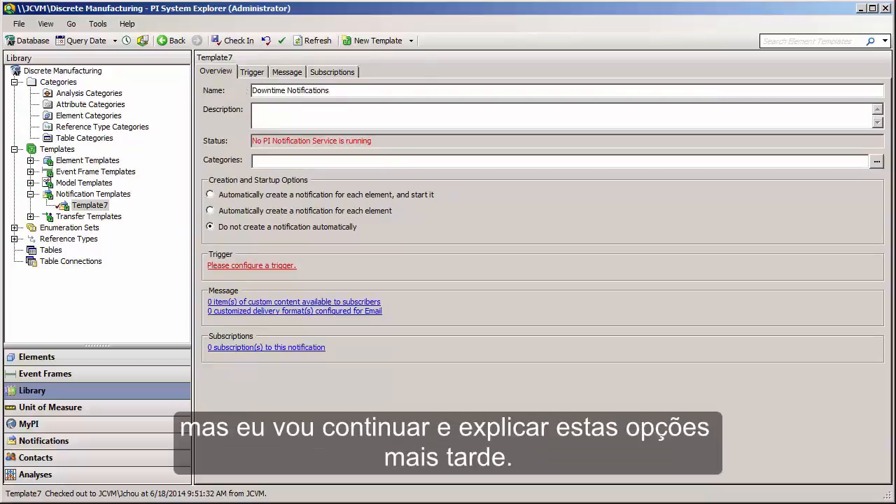
# Set the OEE Unit element template as the trigger target of the Downtime Notifications template
pyautogui.click(252, 73)
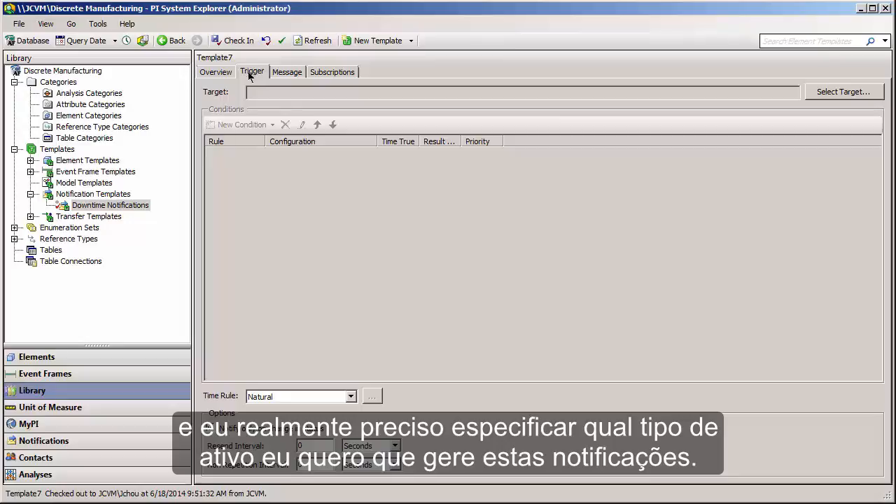
pyautogui.click(842, 95)
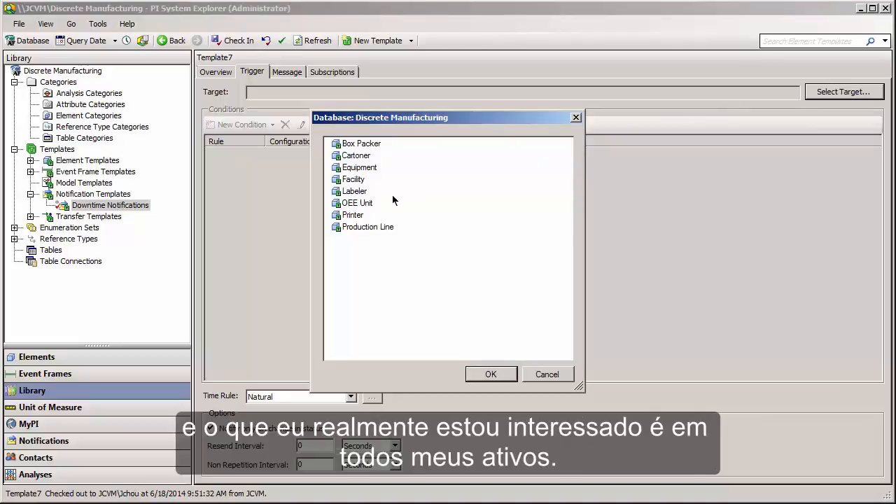
pyautogui.click(371, 204)
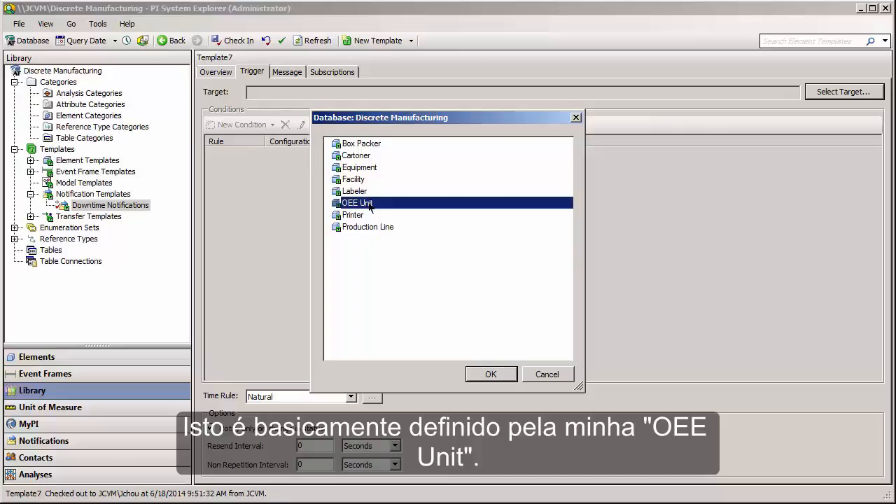
pyautogui.click(497, 375)
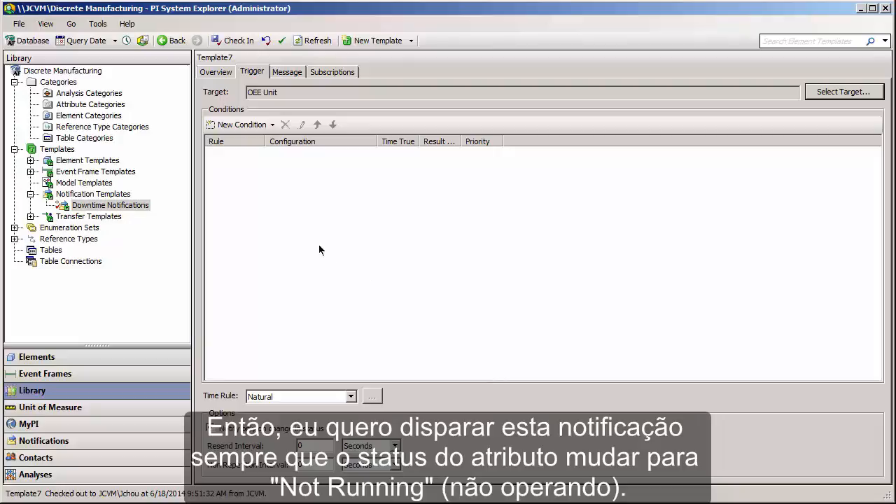
# Start a new Comparison trigger condition and choose the Status attribute template as its input
pyautogui.click(260, 126)
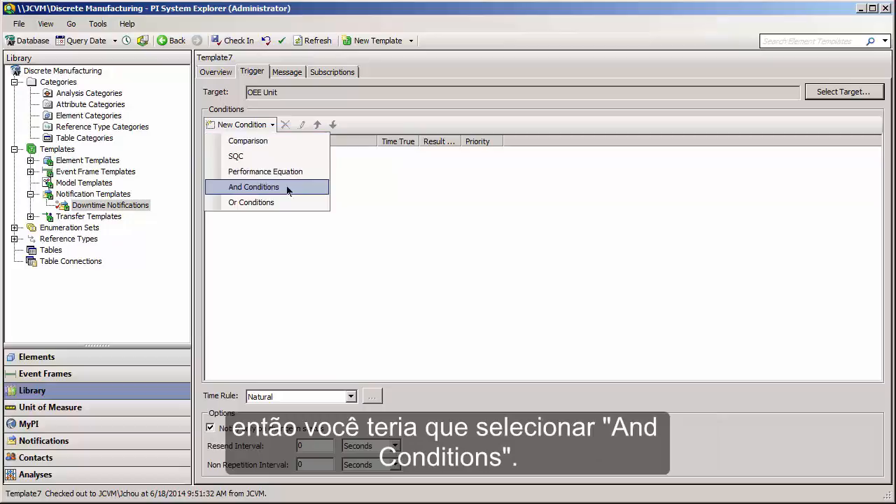
pyautogui.click(297, 142)
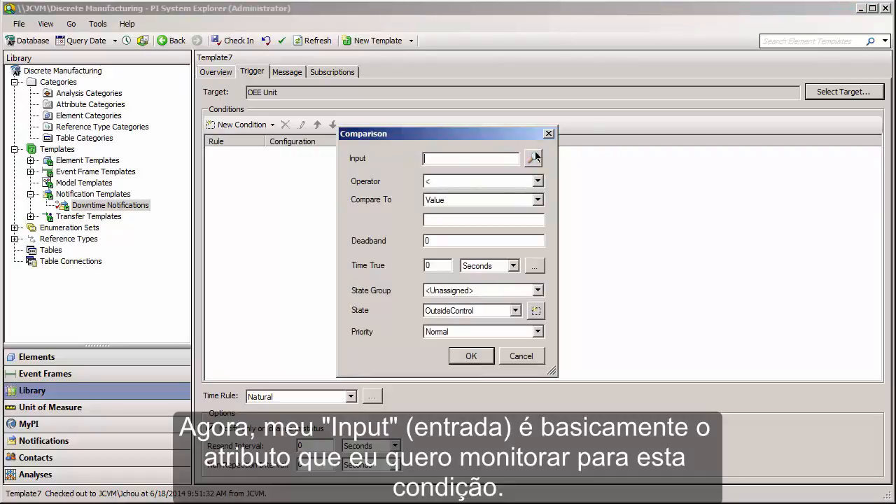
pyautogui.click(534, 158)
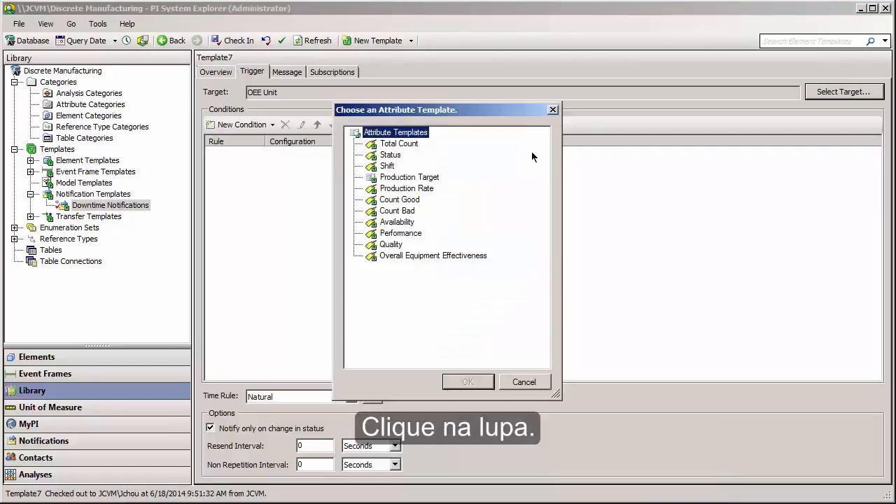
pyautogui.click(399, 157)
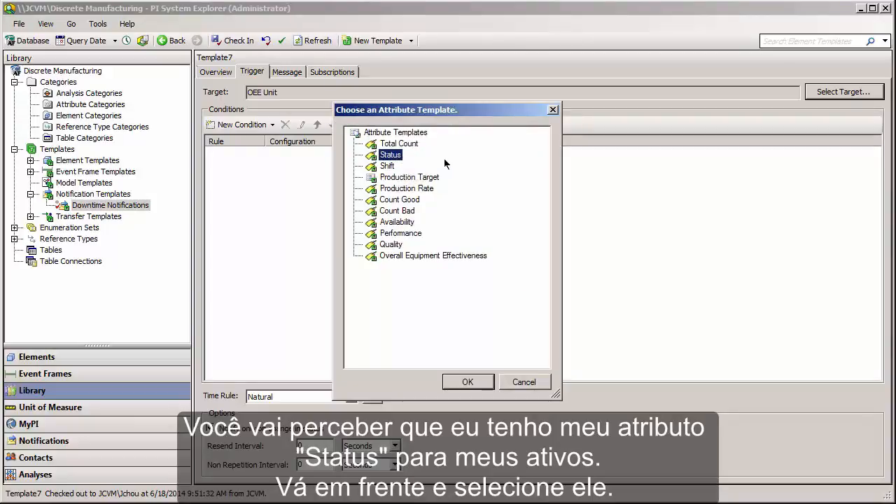
pyautogui.click(461, 382)
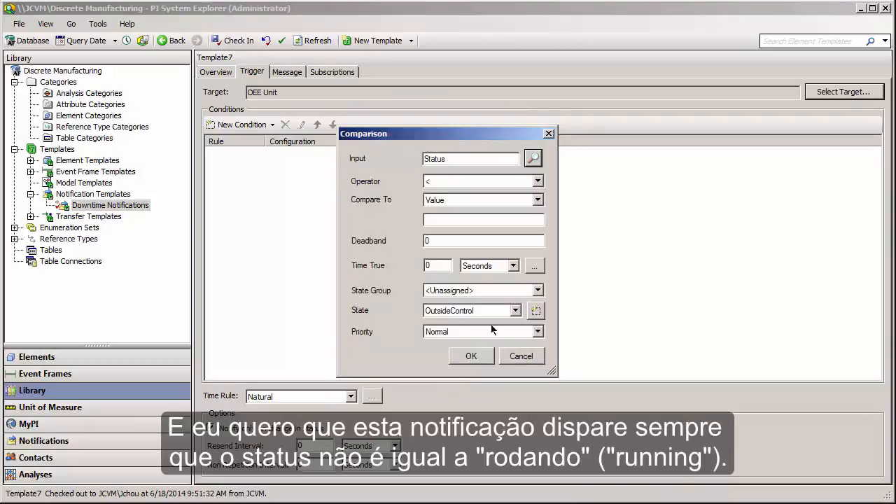
# Complete the comparison with the operator <> against the value Running and add it to the trigger conditions
pyautogui.click(538, 182)
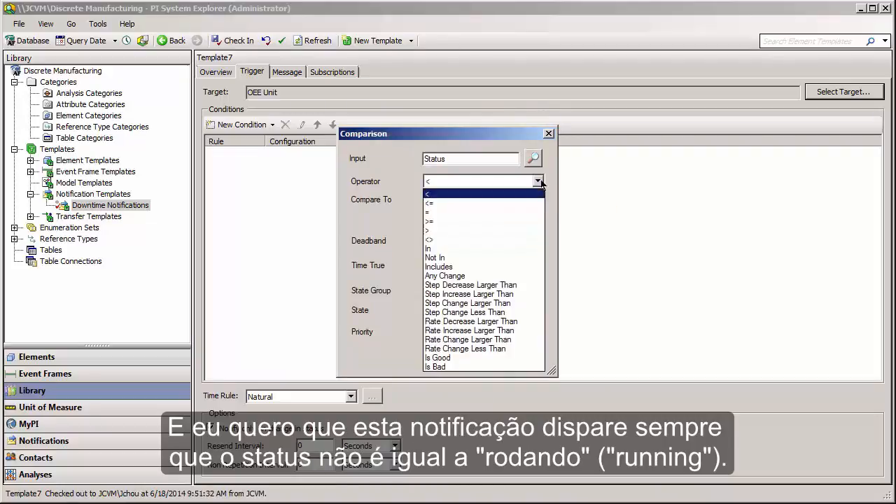
pyautogui.click(494, 240)
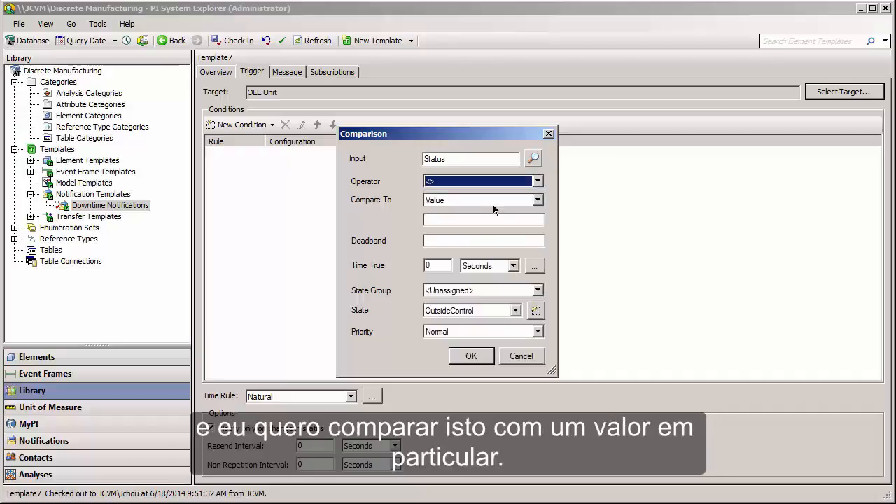
pyautogui.click(539, 200)
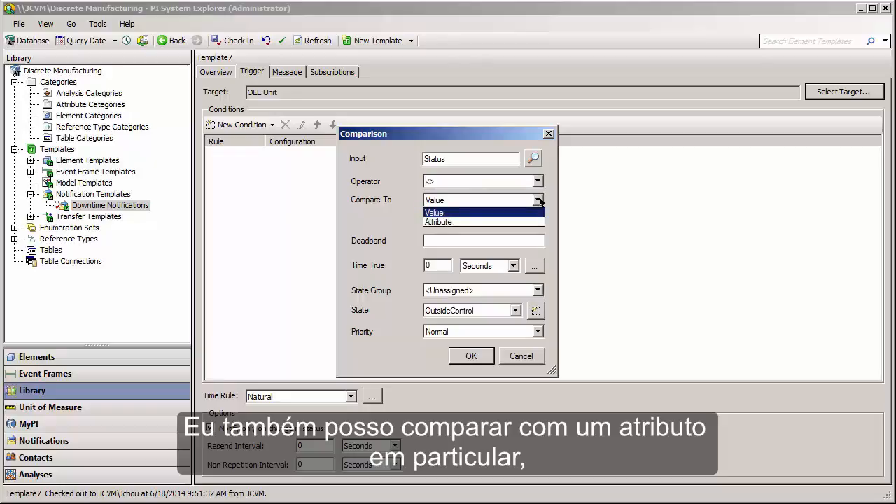
pyautogui.click(538, 201)
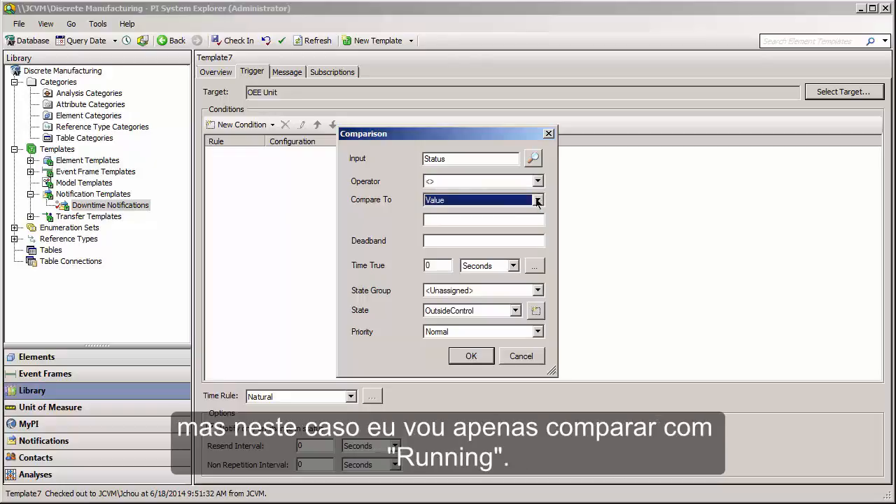
pyautogui.click(521, 212)
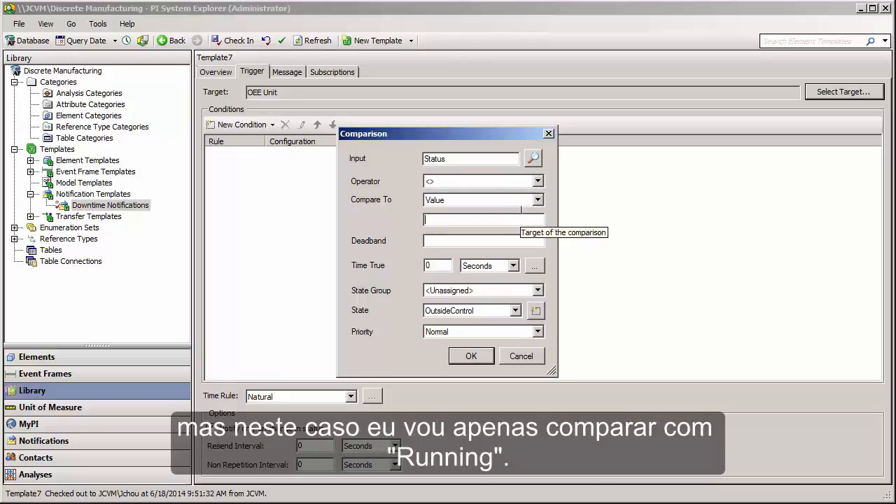
pyautogui.write('Running')
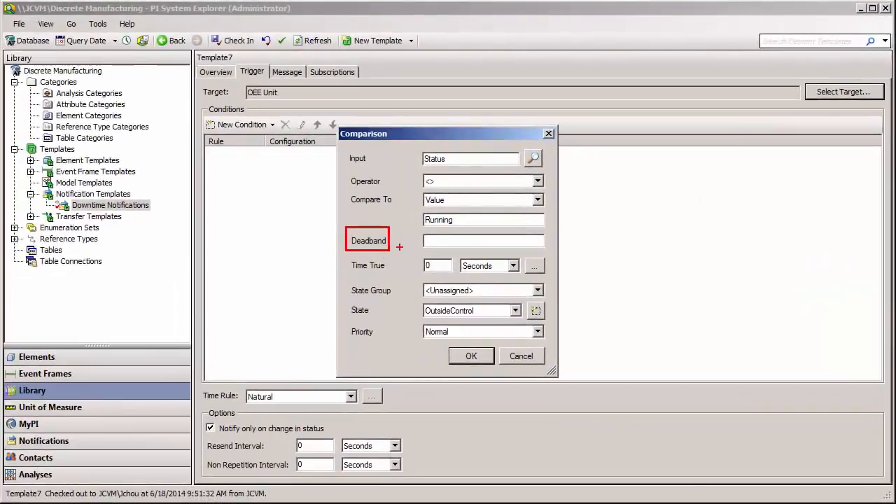
pyautogui.moveTo(348, 256); pyautogui.dragTo(389, 275)
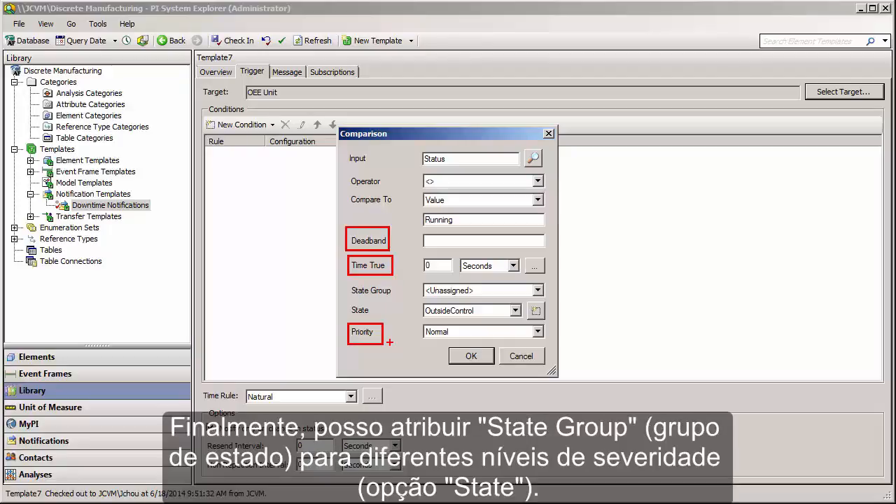
pyautogui.moveTo(395, 315); pyautogui.dragTo(345, 278)
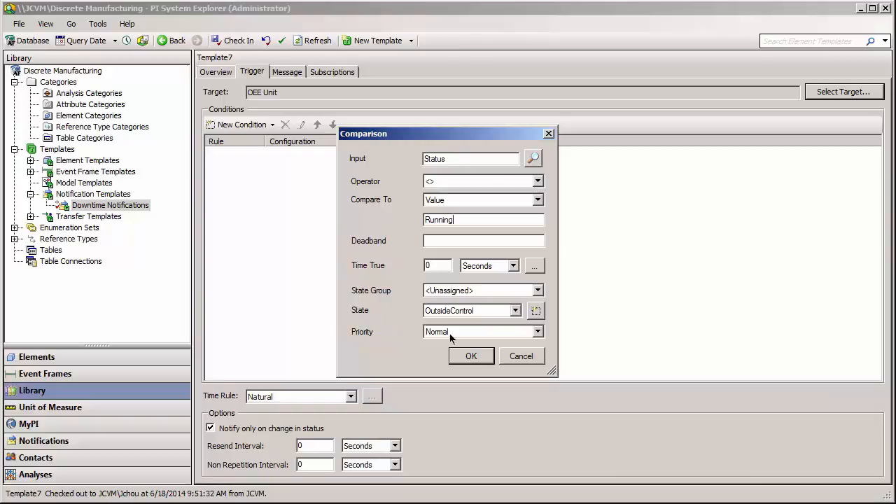
pyautogui.click(465, 355)
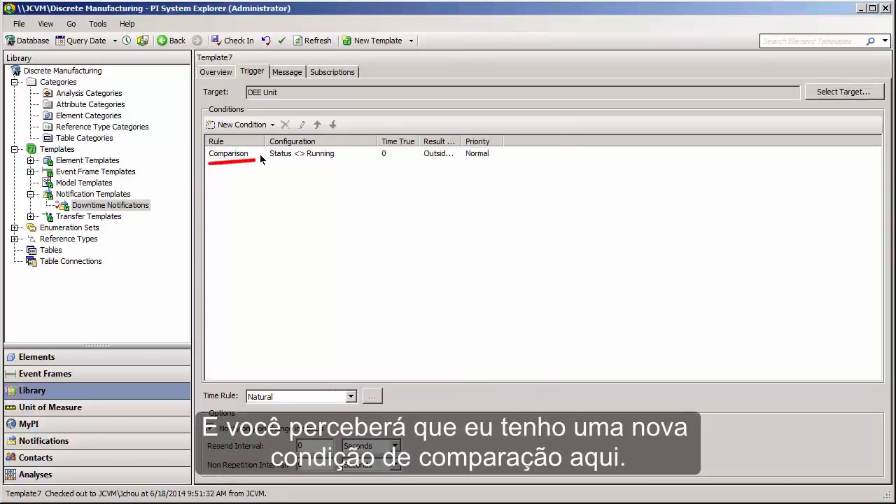
pyautogui.click(266, 206)
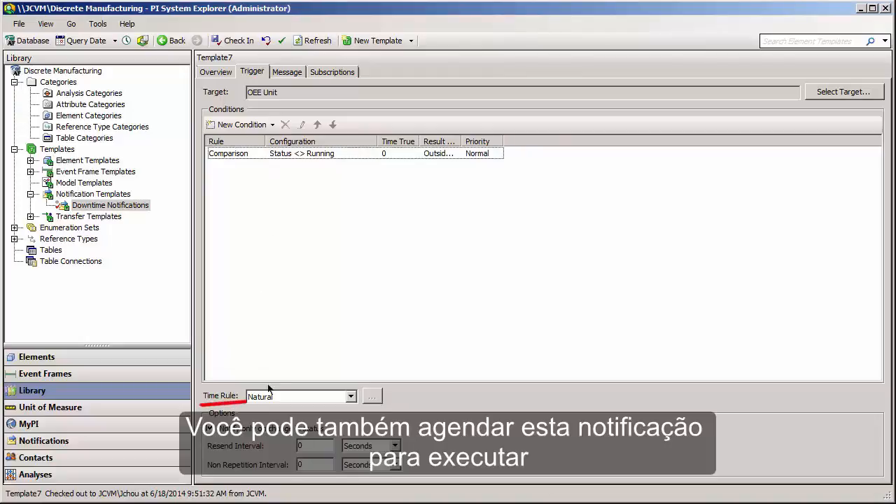
pyautogui.click(341, 398)
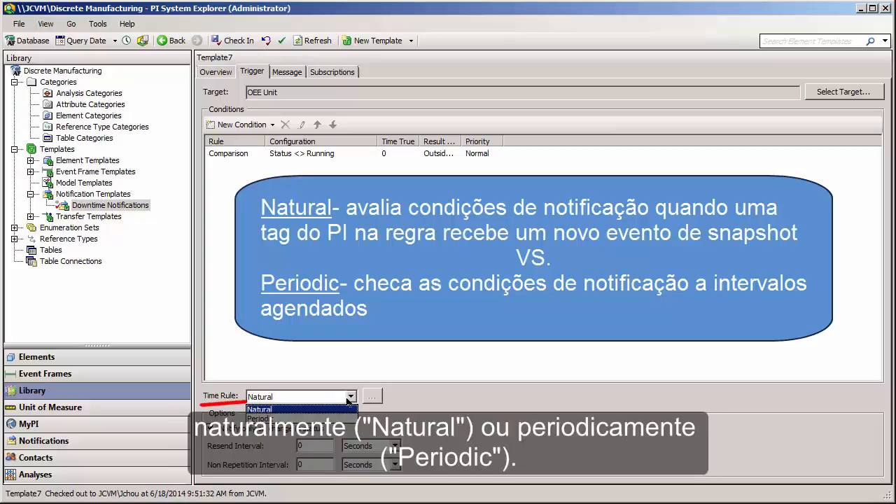
pyautogui.click(347, 398)
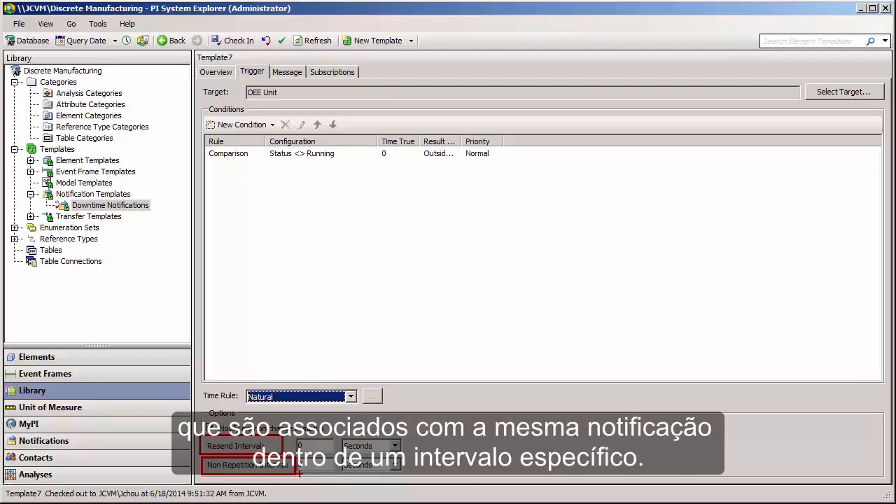
# Set the trigger's resend interval to 1 minute
pyautogui.click(356, 448)
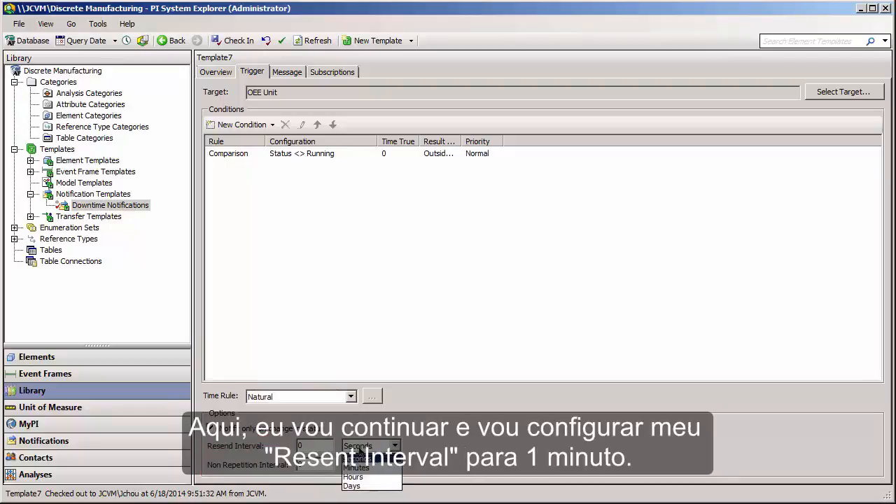
pyautogui.click(362, 466)
pyautogui.click(319, 441)
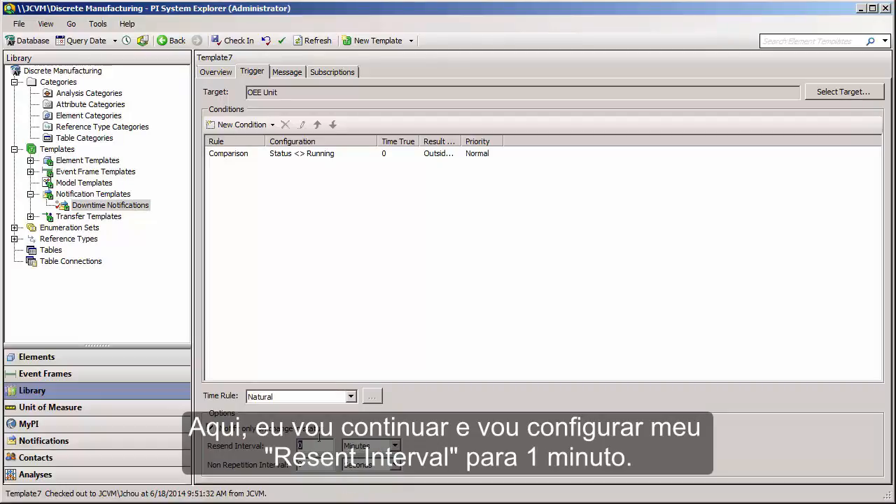
pyautogui.write('1')
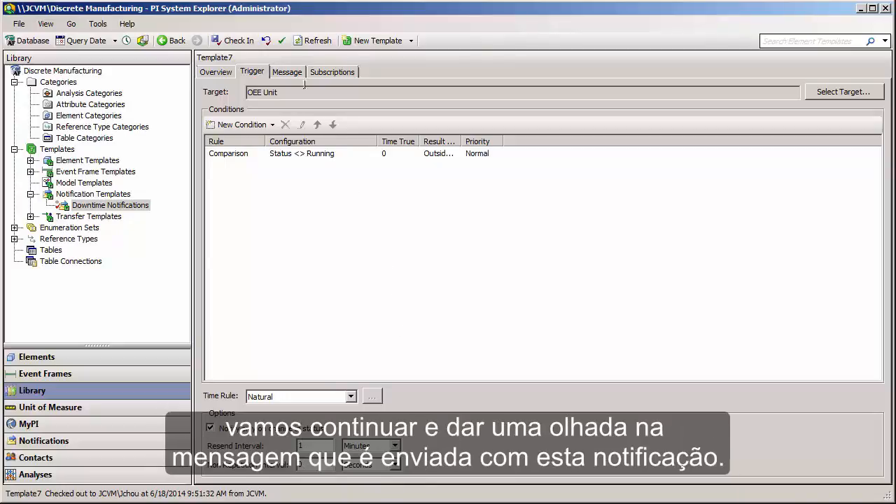
# Duplicate the Global Default Email delivery format in the template's message settings and rename the copy Downtime Email
pyautogui.click(292, 72)
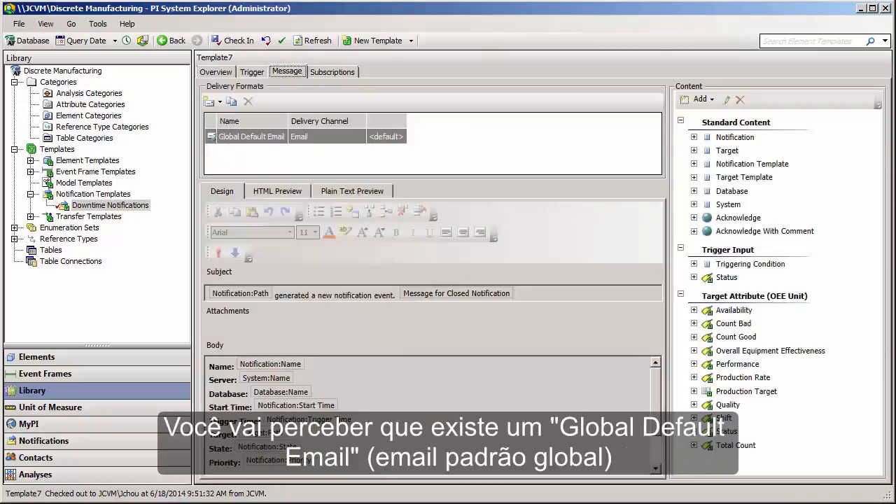
pyautogui.rightClick(285, 135)
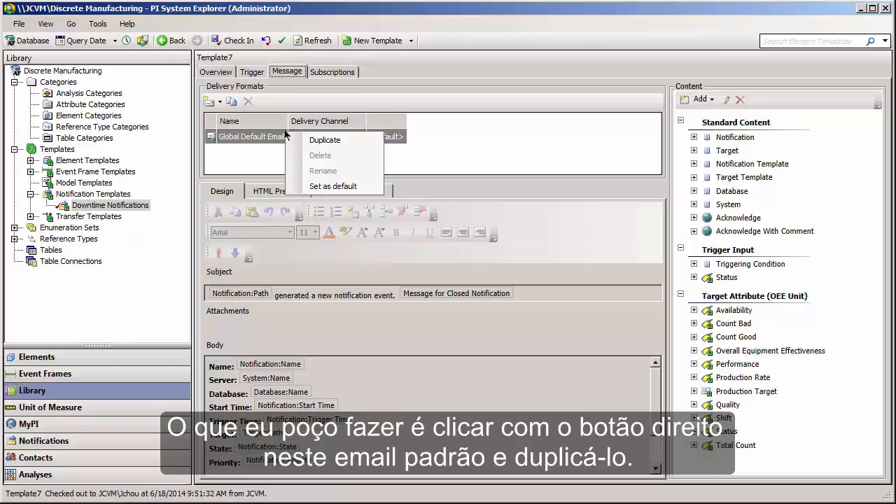
pyautogui.click(298, 140)
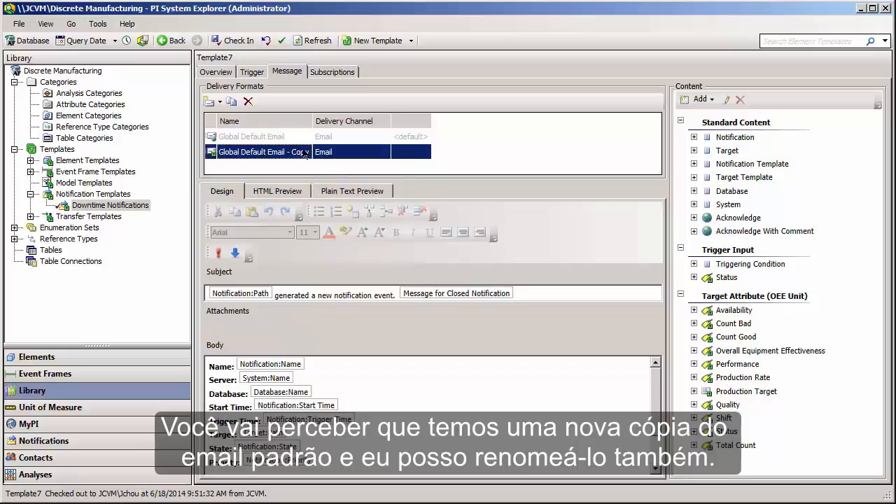
pyautogui.rightClick(306, 154)
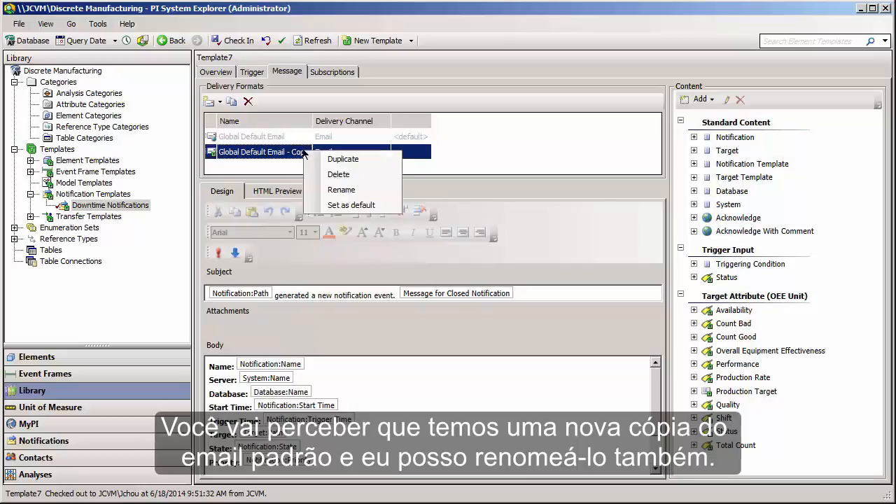
pyautogui.click(331, 187)
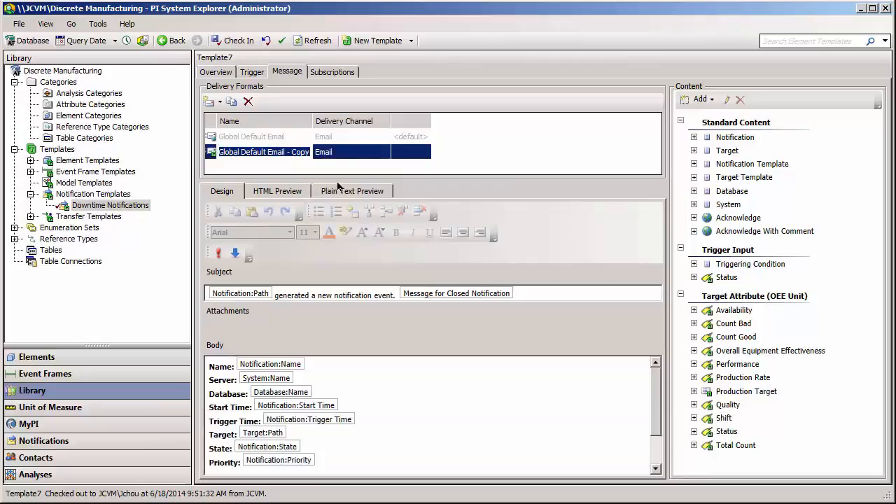
pyautogui.write('Downtime Email')
pyautogui.press('Return')
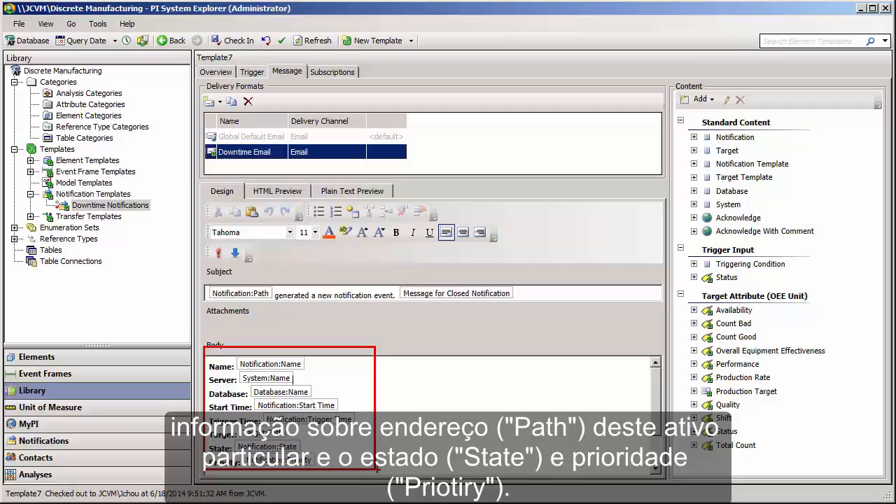
# Add a "Status:" line below Priority in the Downtime Email body, filled with the Value of the Status trigger input
pyautogui.scroll(-1, 396, 445)
pyautogui.scroll(-1, 395, 445)
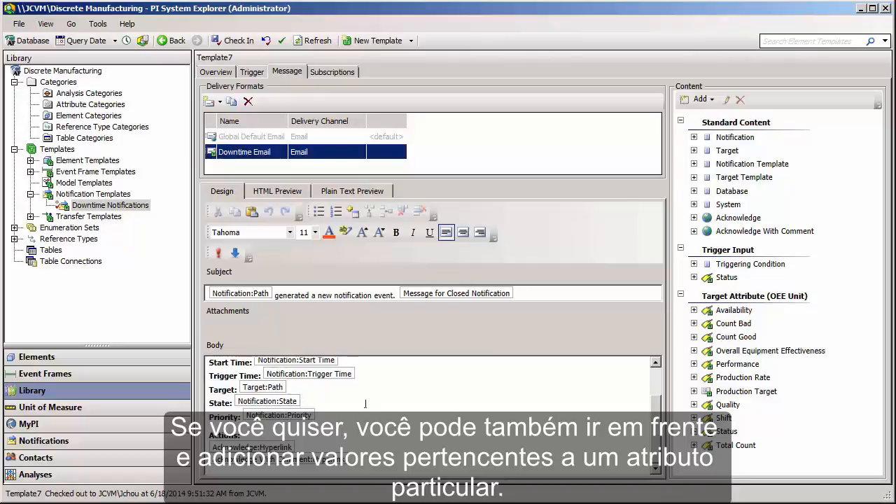
pyautogui.press('Return')
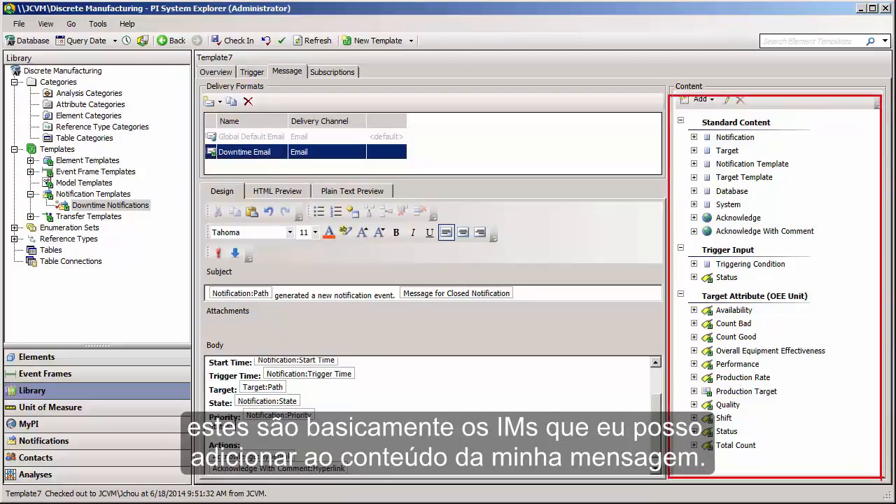
pyautogui.click(695, 277)
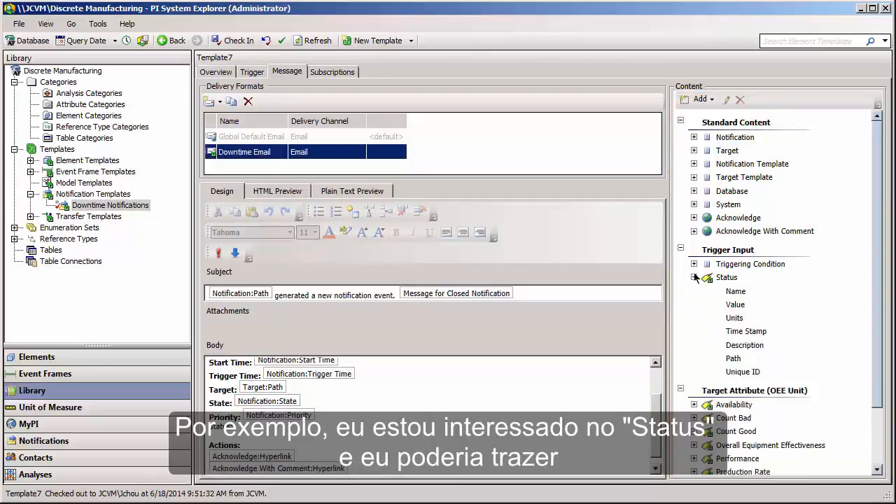
pyautogui.click(739, 306)
pyautogui.moveTo(740, 308); pyautogui.dragTo(277, 431)
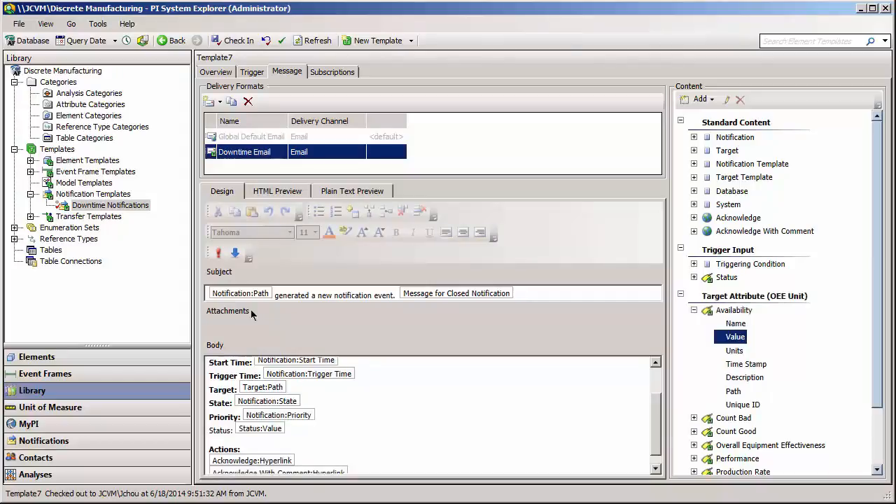
# Preview the Downtime Email message as HTML and plain text, and view the template's subscriptions
pyautogui.click(271, 193)
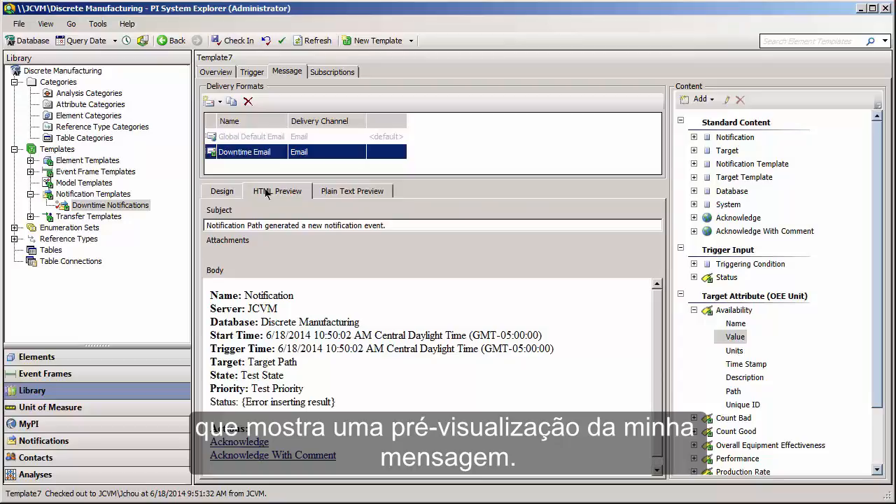
pyautogui.click(348, 192)
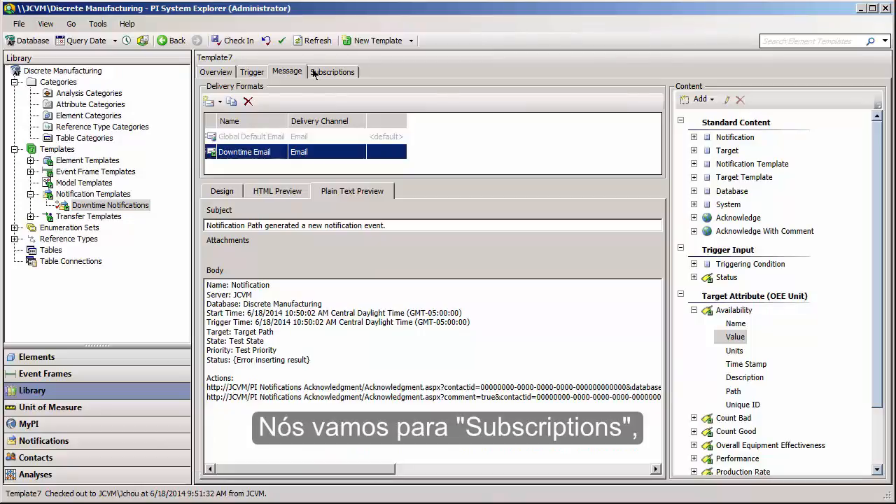
pyautogui.click(315, 73)
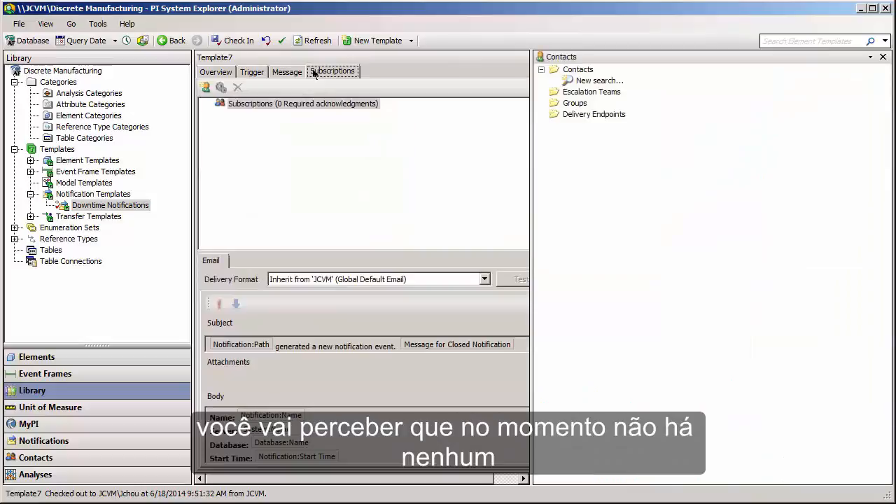
pyautogui.click(311, 107)
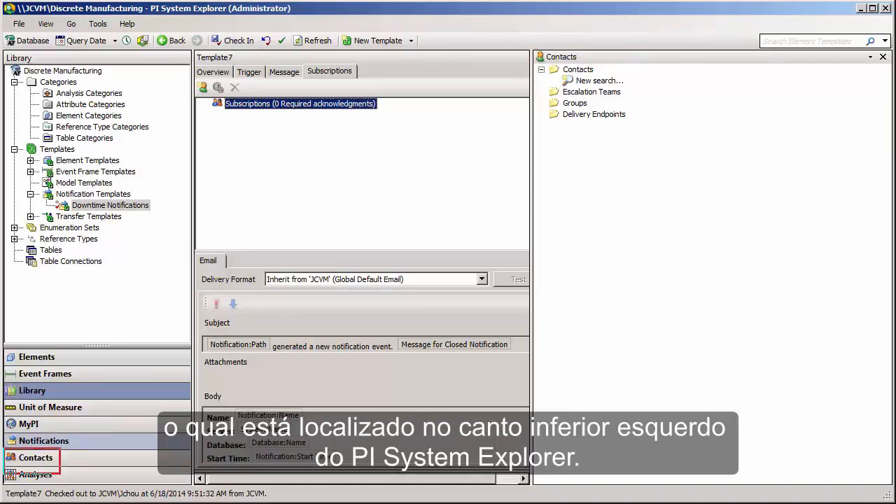
# Search the system's contacts for names matching J* and view the details of the matching contact
pyautogui.click(63, 463)
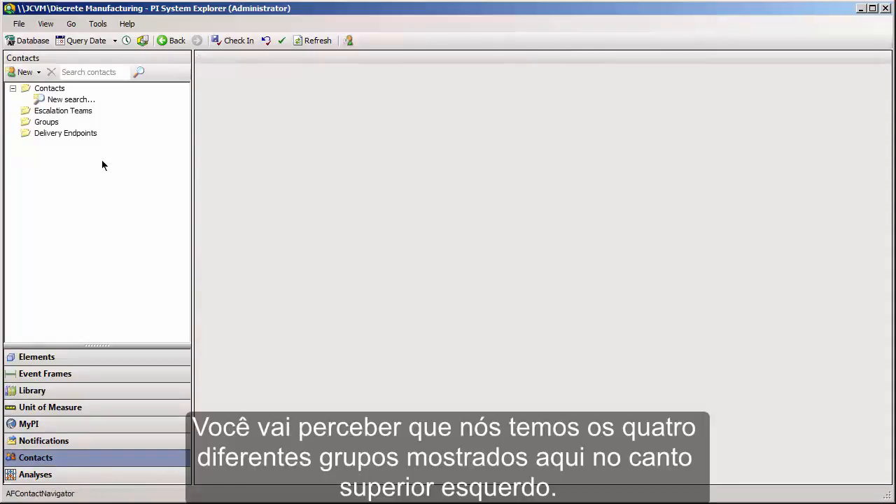
pyautogui.moveTo(11, 74); pyautogui.dragTo(120, 155)
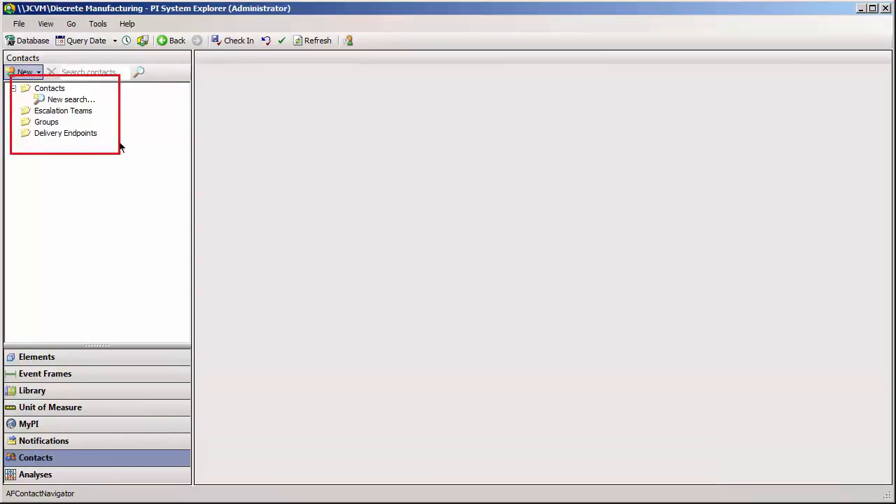
pyautogui.press('Escape')
pyautogui.click(75, 100)
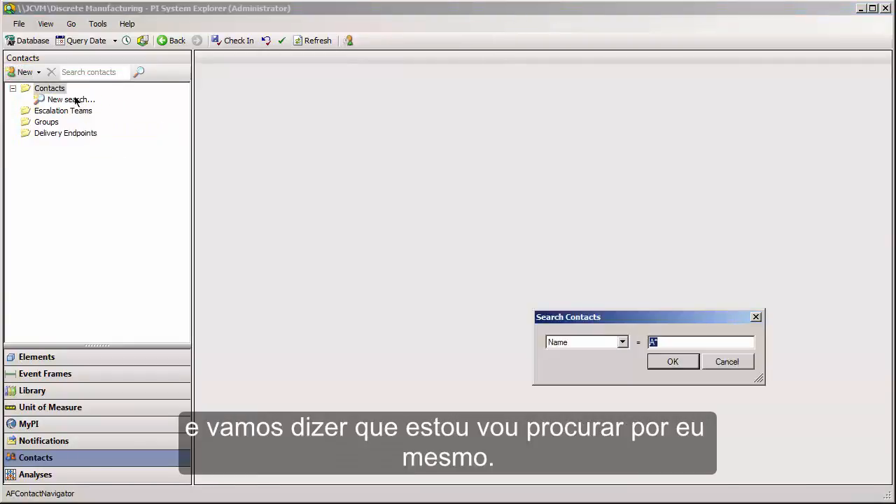
pyautogui.write('J*')
pyautogui.press('Return')
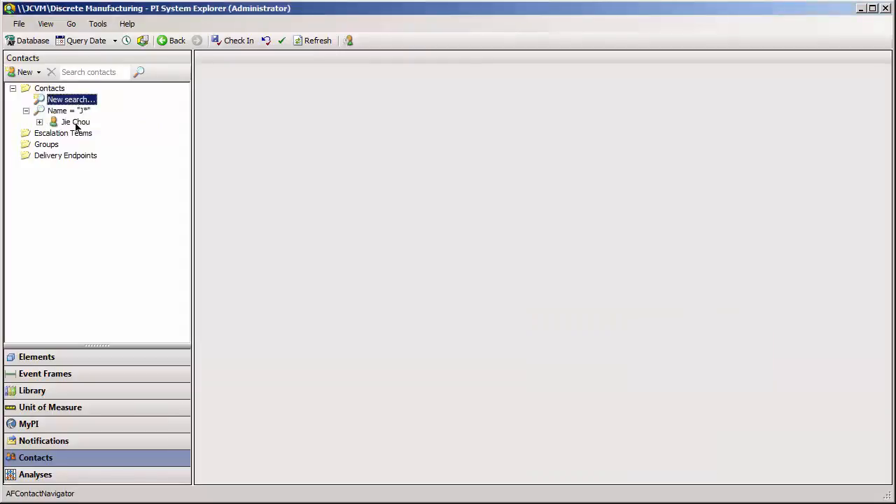
pyautogui.click(76, 123)
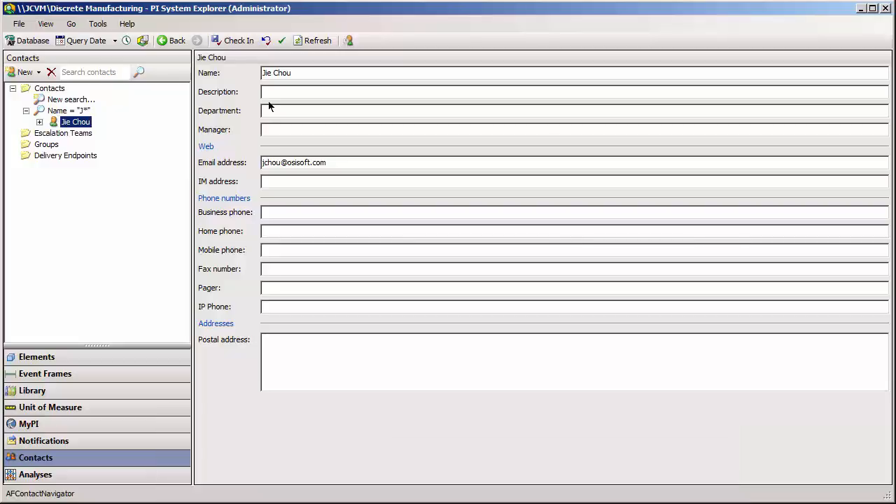
# Create a new contact group named Downtime Group
pyautogui.click(46, 145)
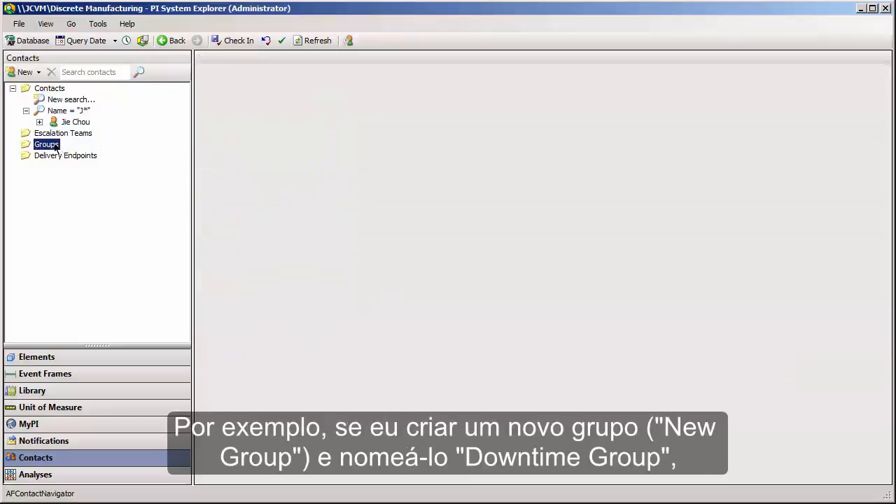
pyautogui.rightClick(54, 146)
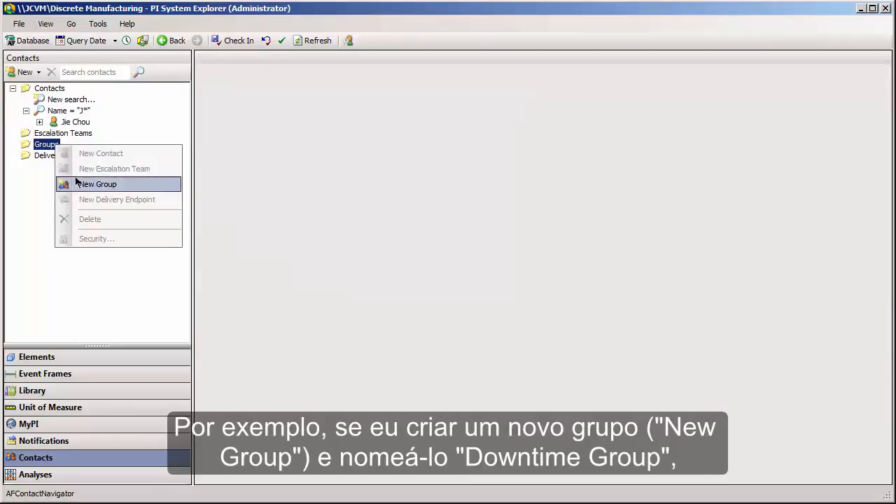
pyautogui.click(96, 184)
pyautogui.write('Downtime Group')
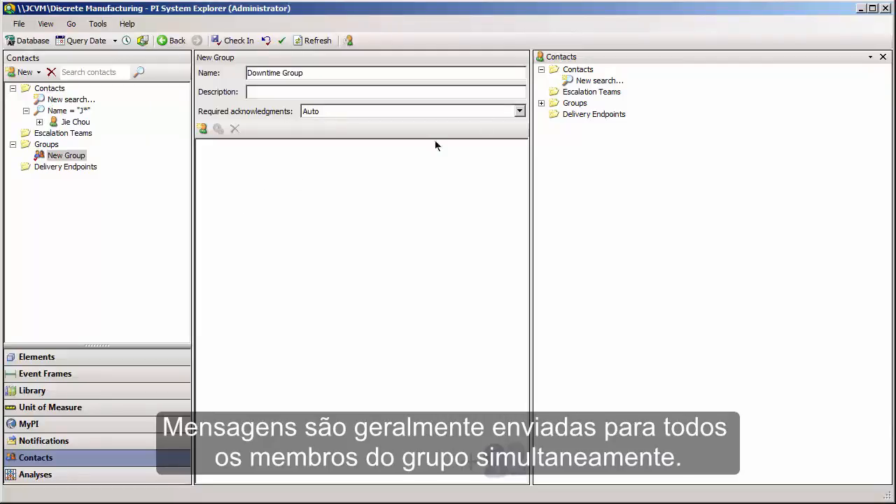
# Search all contacts with * and add both contacts' email entries to the Downtime Group
pyautogui.click(588, 82)
pyautogui.press('BackSpace')
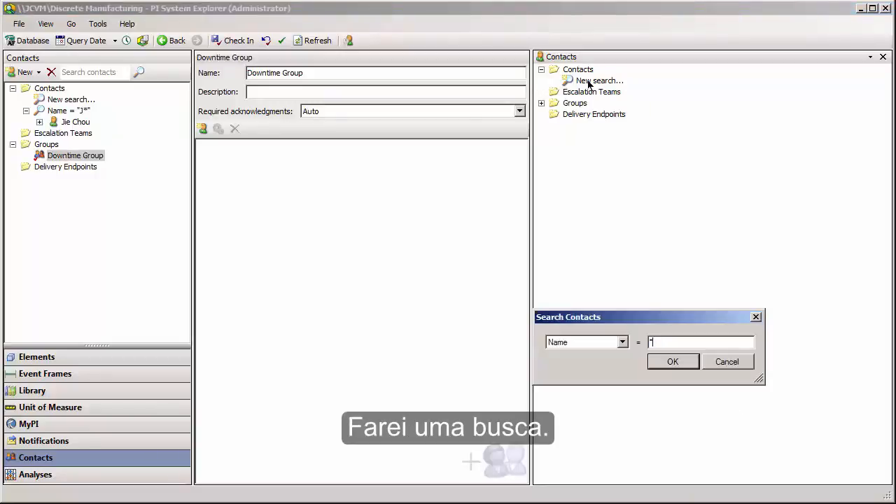
pyautogui.write('*')
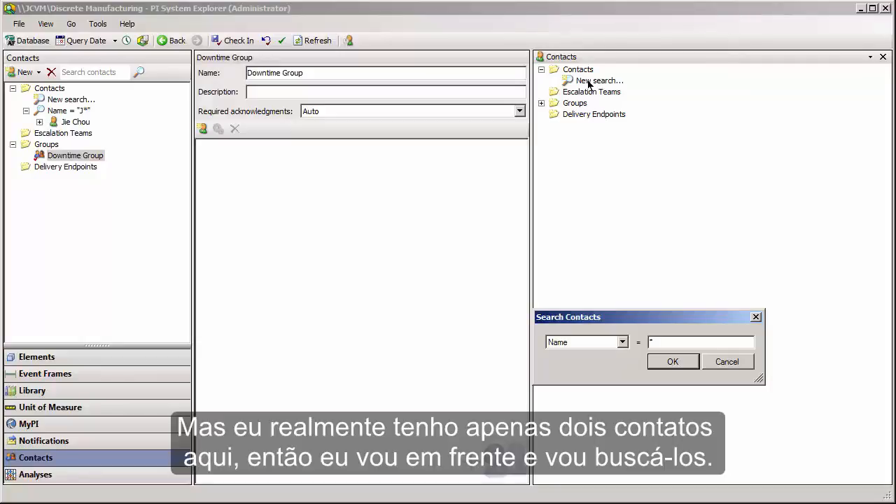
pyautogui.press('Return')
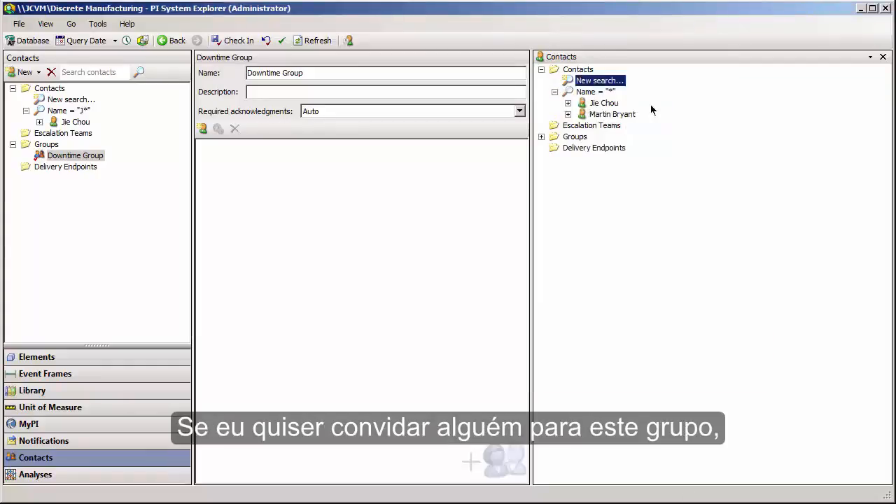
pyautogui.click(606, 105)
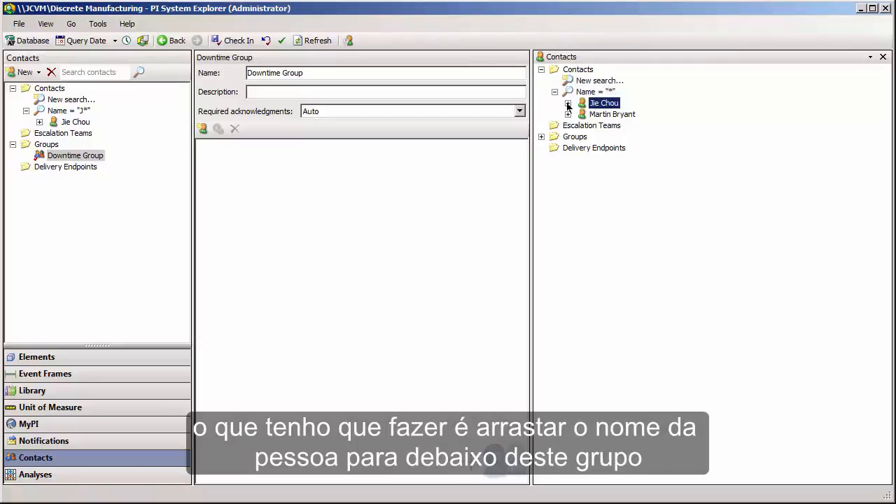
pyautogui.moveTo(591, 106); pyautogui.dragTo(399, 181)
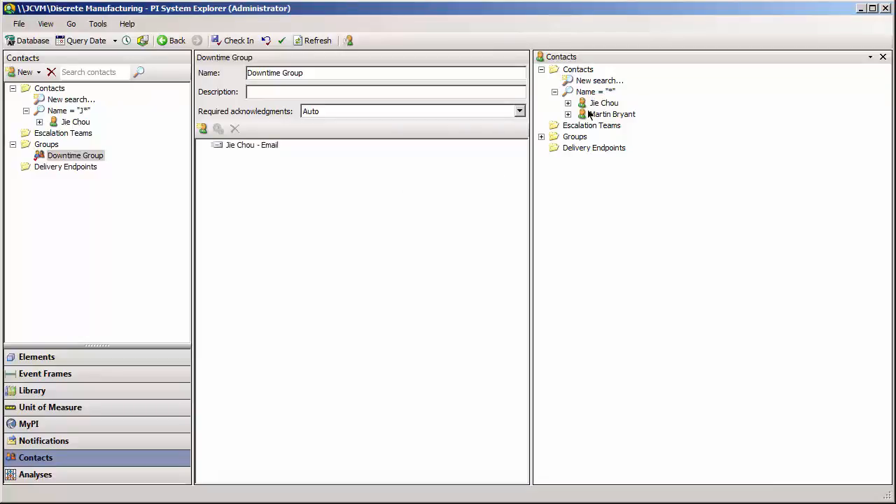
pyautogui.moveTo(553, 130); pyautogui.dragTo(432, 188)
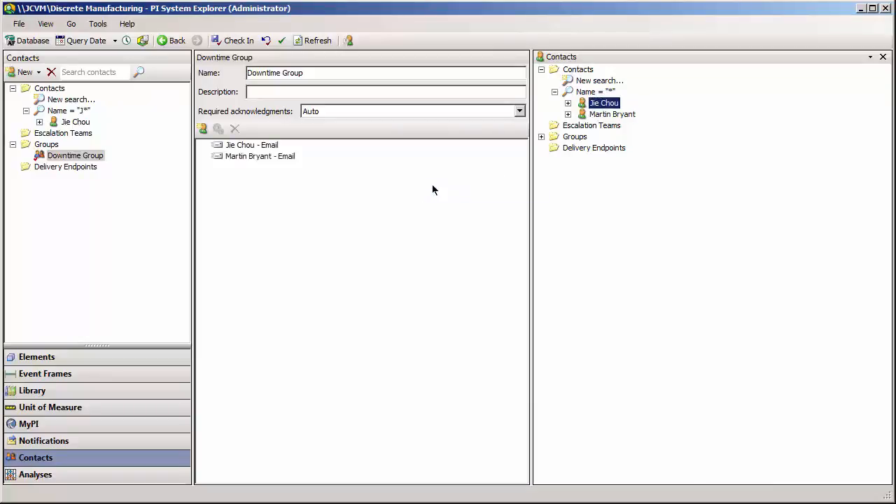
# Create an escalation team named Downtime Escalation Team and add both contacts to it
pyautogui.click(90, 134)
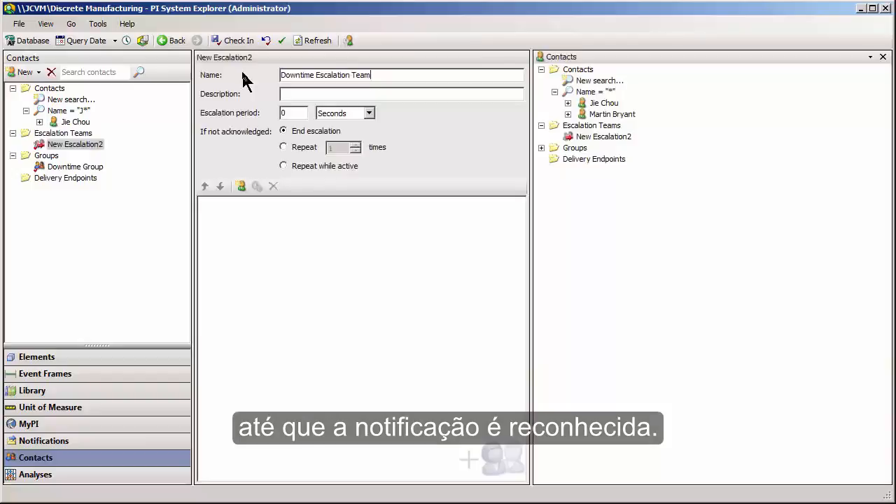
pyautogui.moveTo(604, 103); pyautogui.dragTo(410, 237)
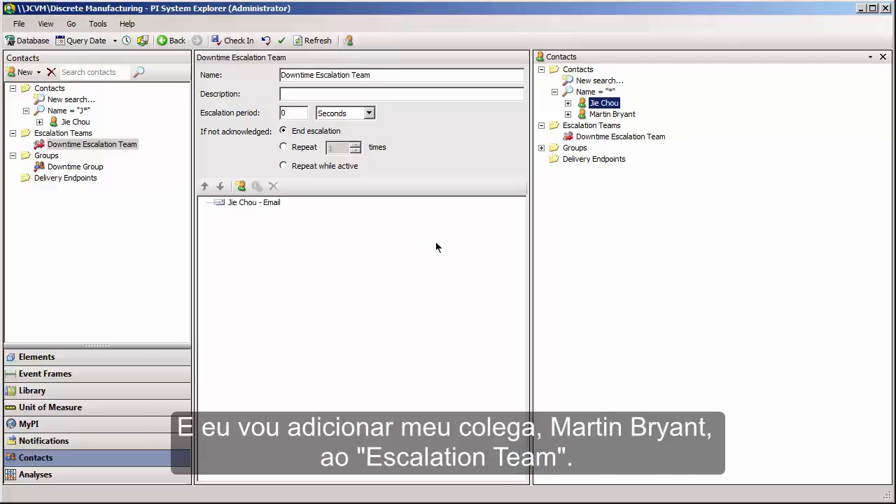
pyautogui.moveTo(604, 113); pyautogui.dragTo(426, 249)
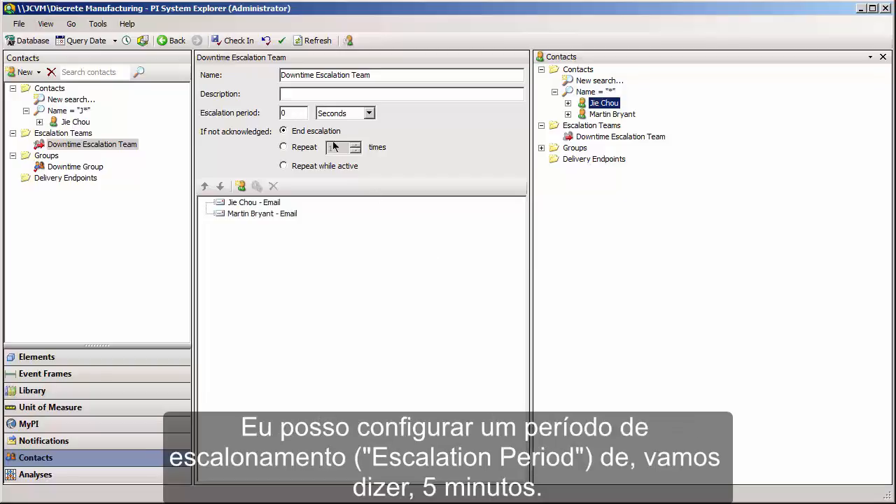
# Set the escalation period of the Downtime Escalation Team to 5 minutes
pyautogui.doubleClick(306, 116)
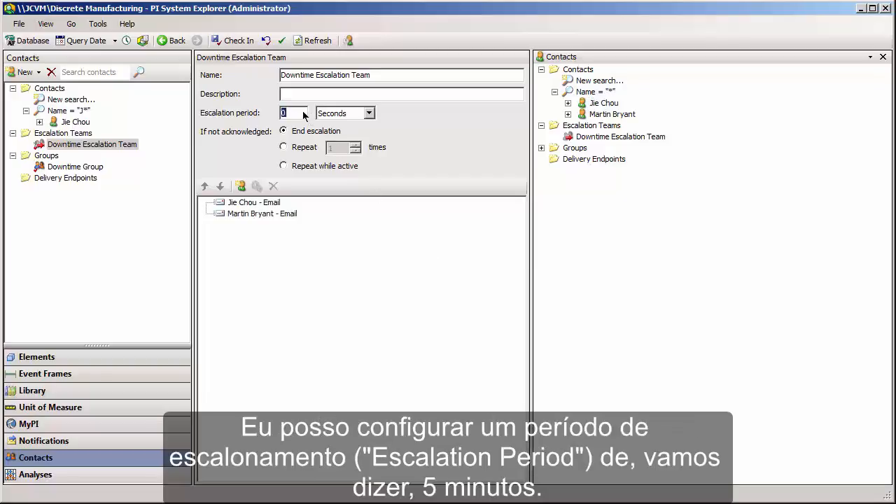
pyautogui.write('5')
pyautogui.click(326, 113)
pyautogui.click(334, 133)
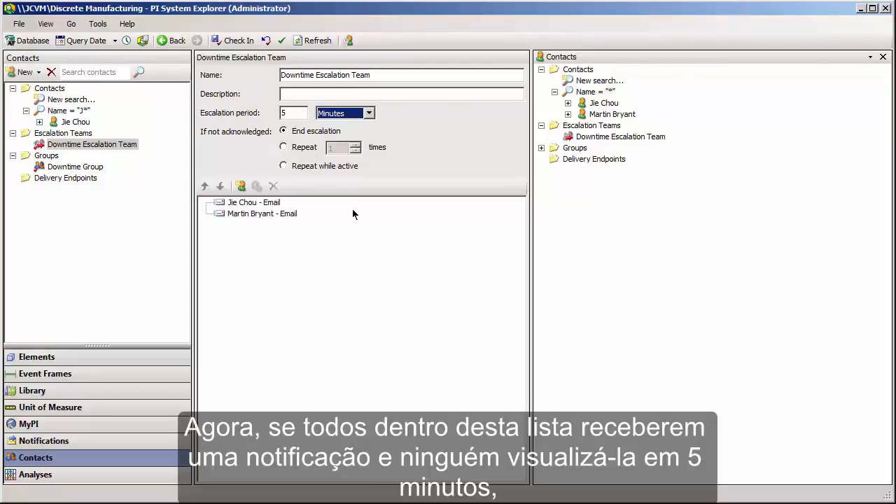
pyautogui.click(353, 214)
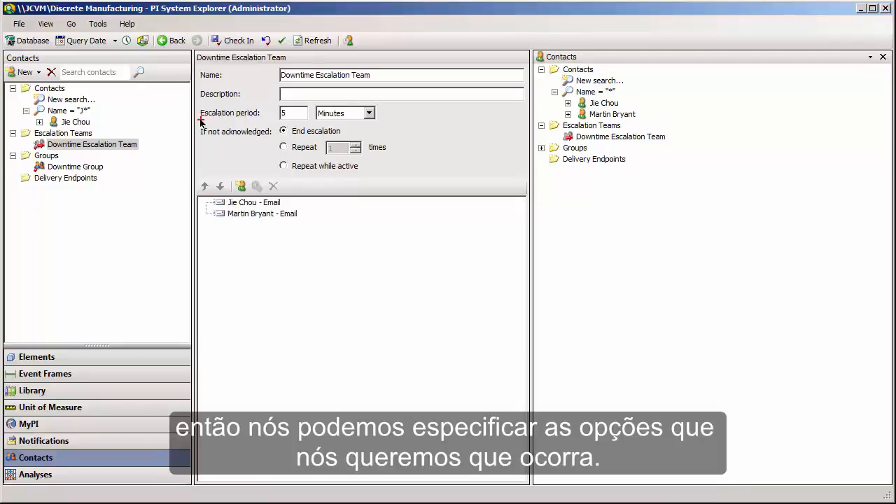
pyautogui.moveTo(194, 124)
pyautogui.mouseDown()
pyautogui.moveTo(286, 157)
pyautogui.moveTo(402, 179)
pyautogui.mouseUp()
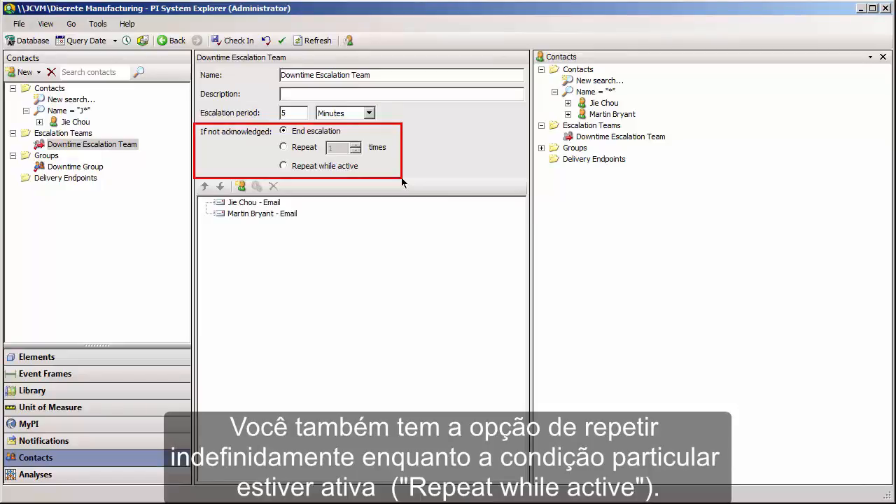
# Create a new delivery endpoint with its default settings and check in all pending contact and notification template changes
pyautogui.click(87, 179)
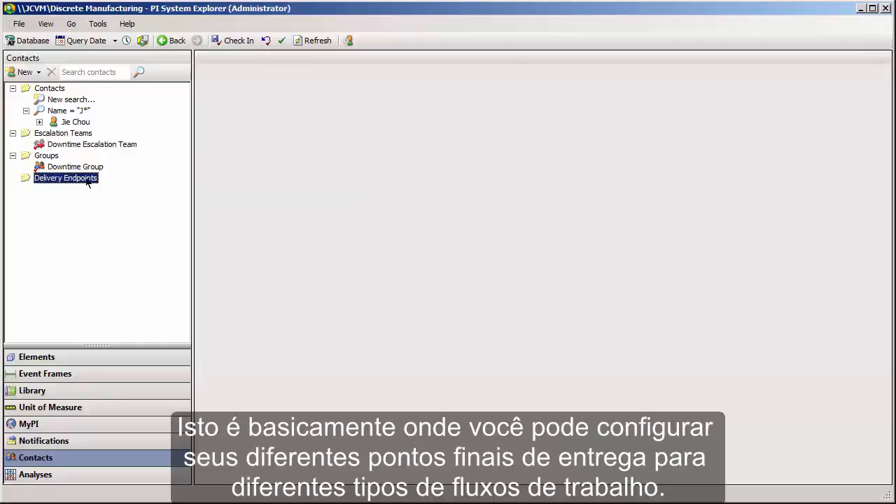
pyautogui.rightClick(86, 181)
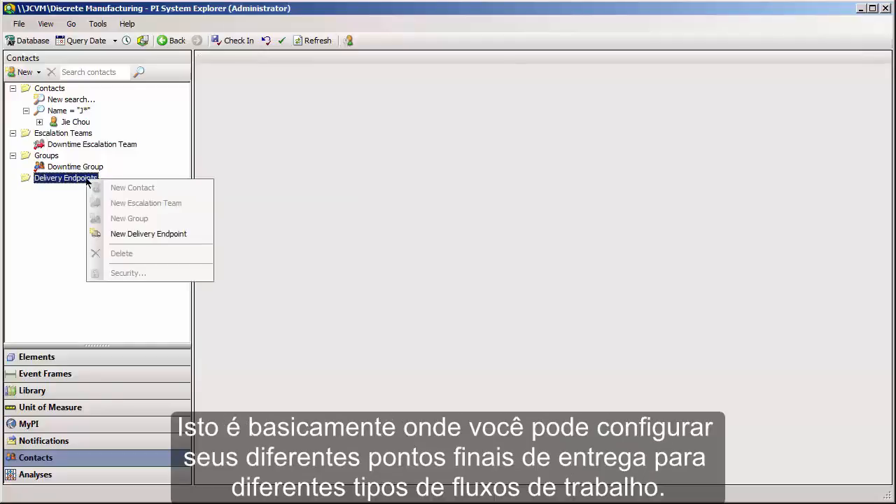
pyautogui.click(109, 233)
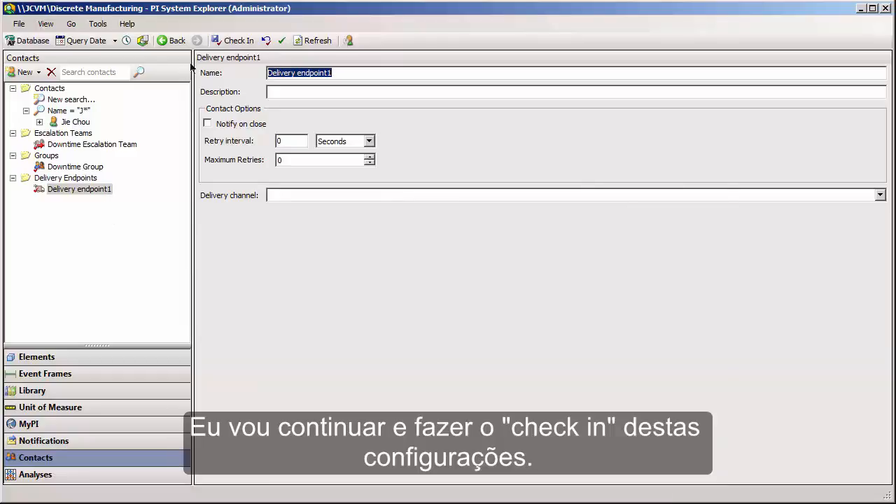
pyautogui.click(221, 43)
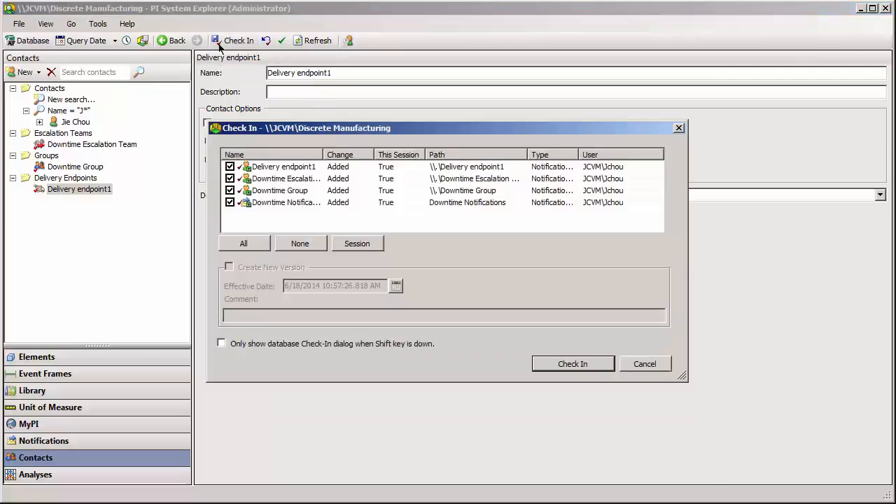
pyautogui.click(536, 361)
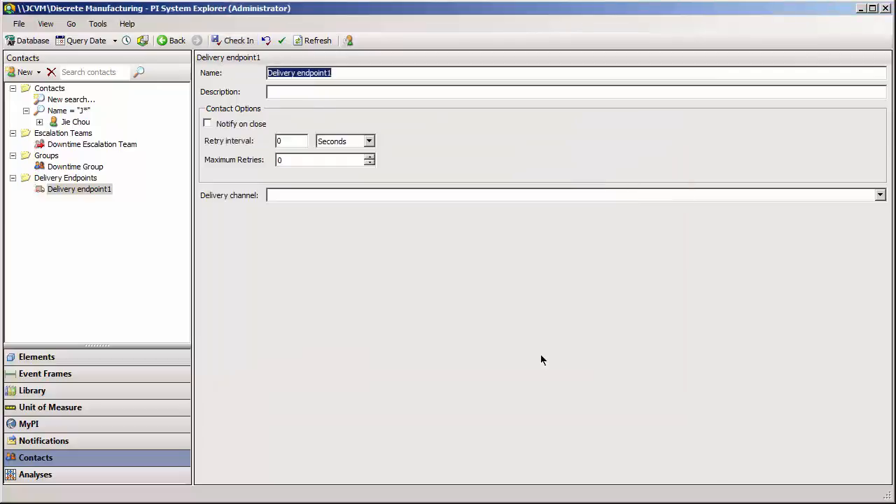
# Subscribe the first listed contact's email to the Downtime Notifications template in the library
pyautogui.click(120, 390)
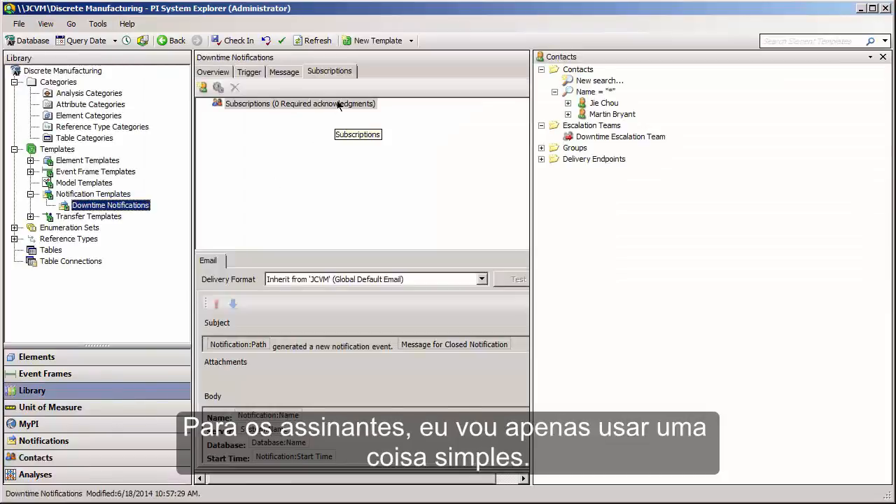
pyautogui.click(605, 104)
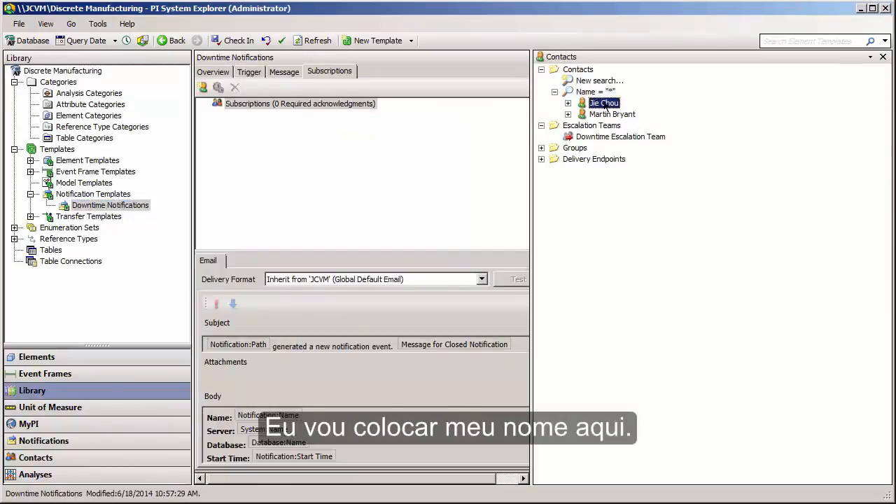
pyautogui.moveTo(353, 128); pyautogui.dragTo(307, 113)
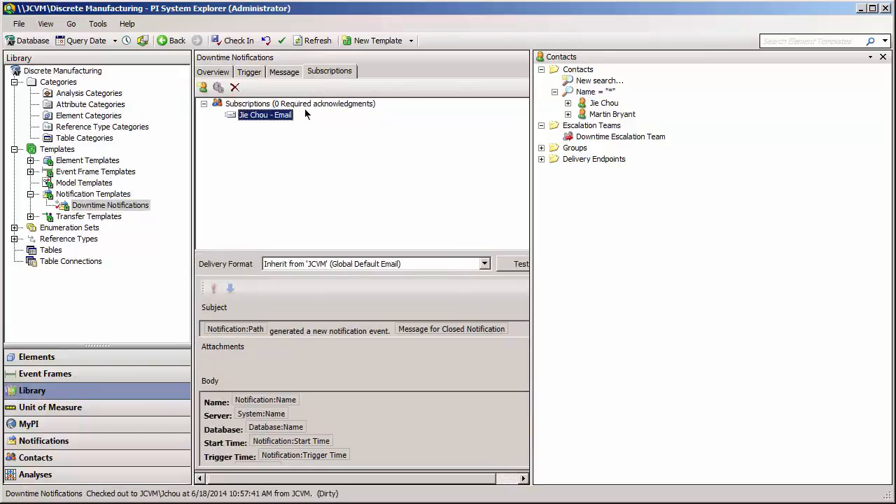
# Set the email subscription's delivery format to Downtime Email and widen the subscriptions area to reveal the full test option
pyautogui.click(474, 262)
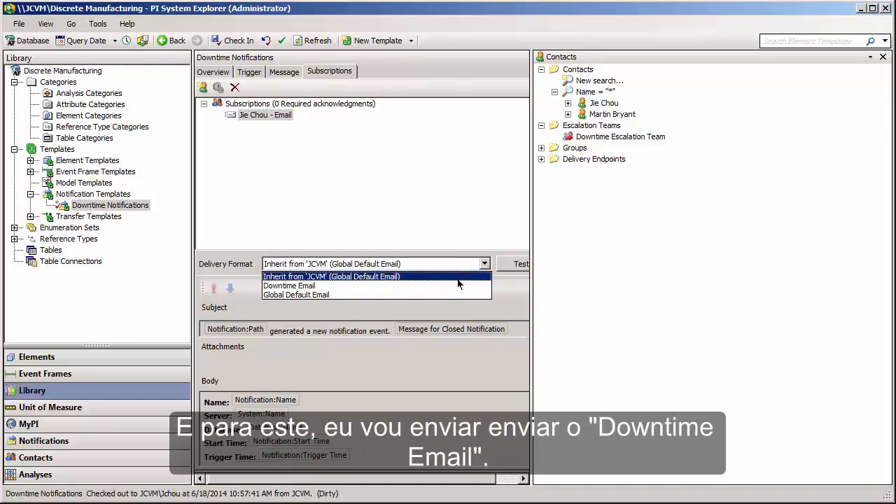
pyautogui.click(454, 285)
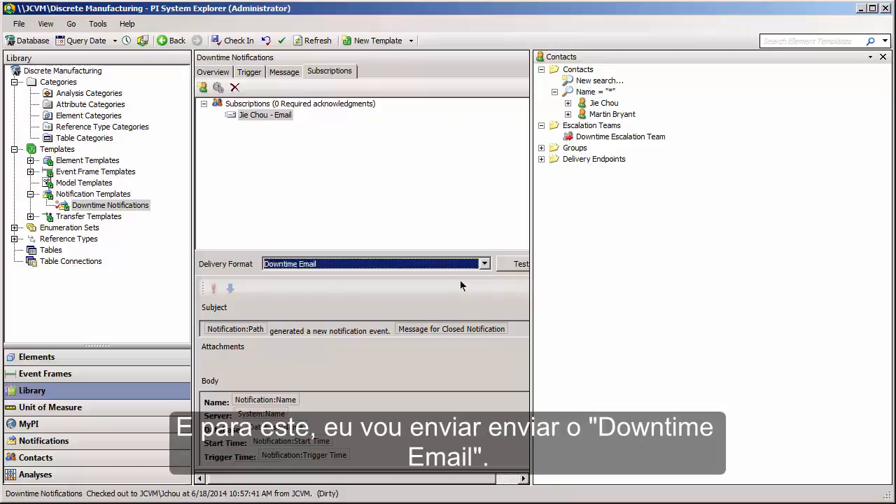
pyautogui.moveTo(531, 300); pyautogui.dragTo(569, 297)
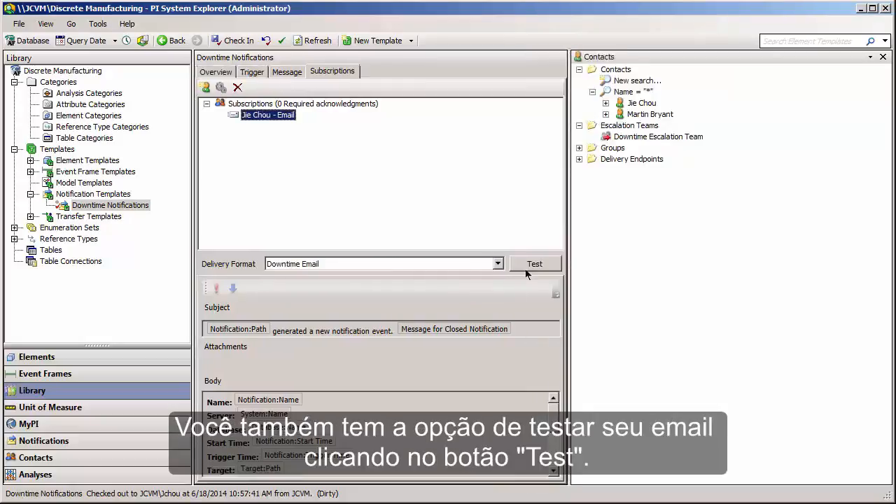
pyautogui.moveTo(503, 251)
pyautogui.mouseDown()
pyautogui.moveTo(560, 284)
pyautogui.moveTo(581, 286)
pyautogui.mouseUp()
pyautogui.press('Escape')
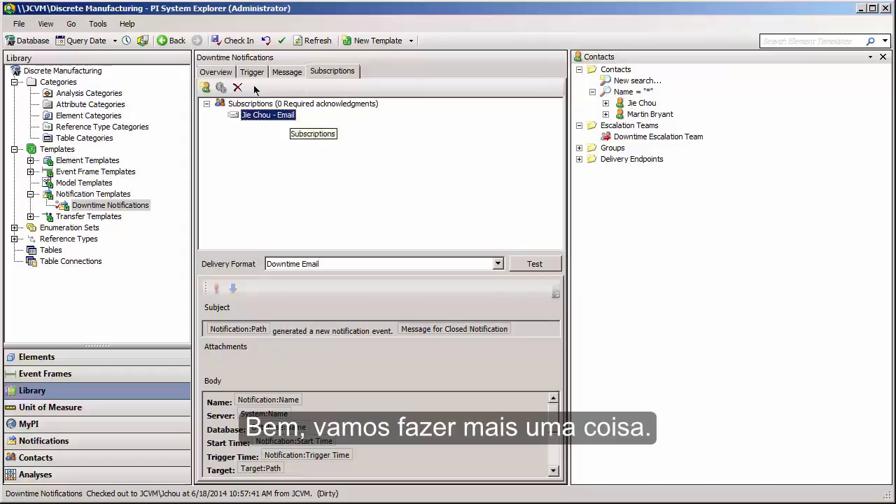
# Review the creation and startup options of the Downtime Notifications template and check in the edited template
pyautogui.click(221, 72)
pyautogui.moveTo(195, 165)
pyautogui.mouseDown()
pyautogui.moveTo(252, 203)
pyautogui.moveTo(444, 255)
pyautogui.moveTo(420, 256)
pyautogui.moveTo(469, 257)
pyautogui.mouseUp()
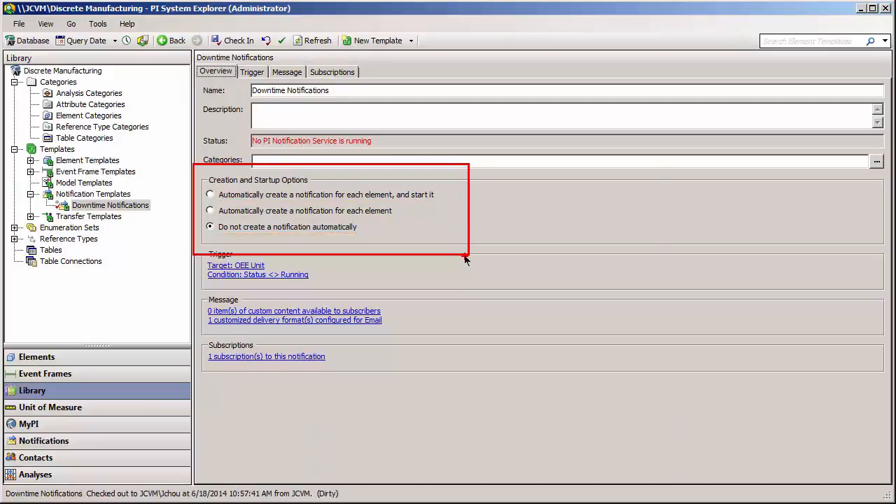
pyautogui.click(248, 43)
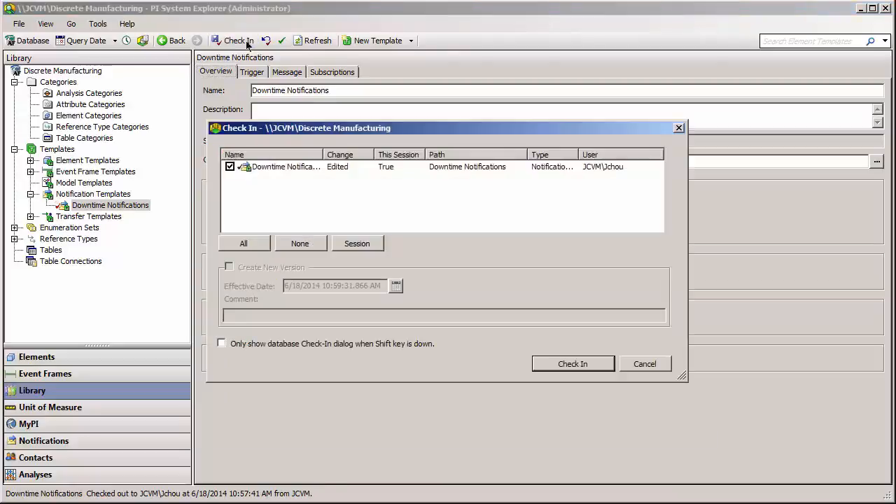
pyautogui.click(548, 363)
# Create notifications from the Downtime Notifications template for all available target elements
pyautogui.click(109, 438)
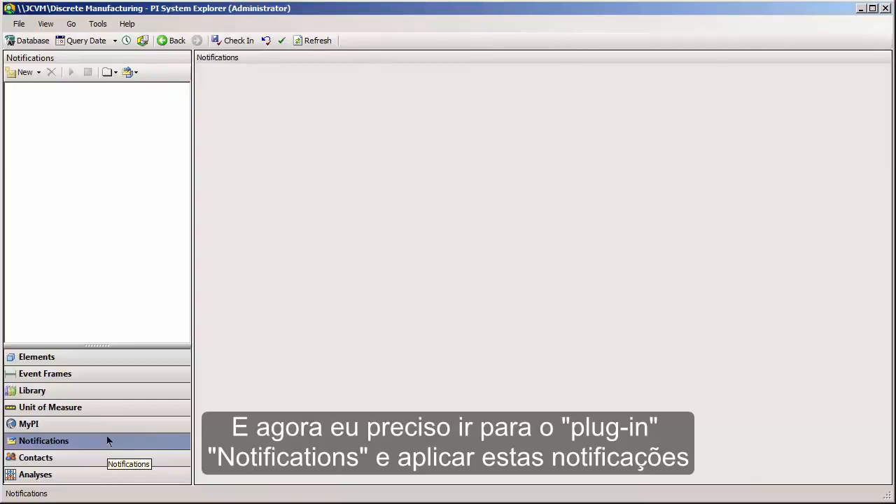
pyautogui.click(28, 72)
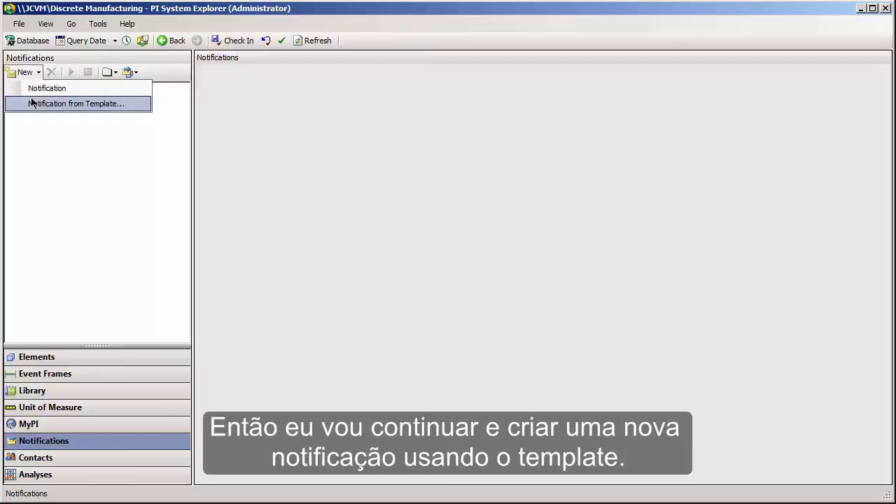
pyautogui.click(32, 103)
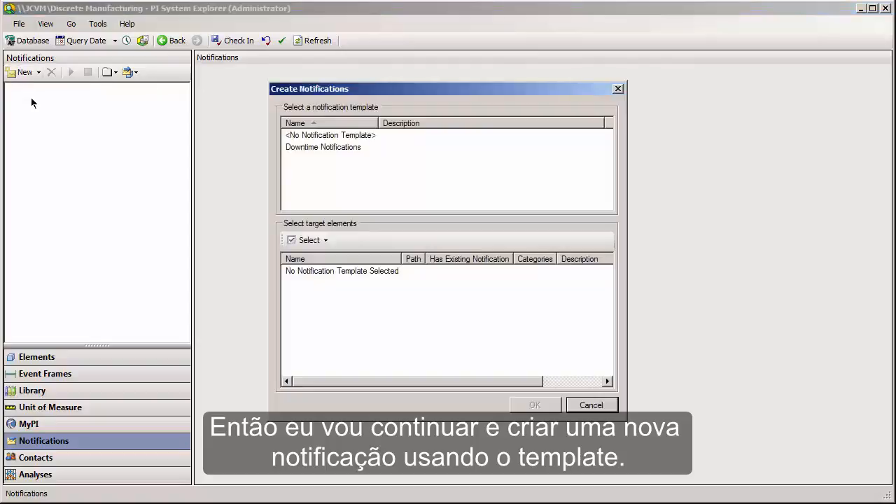
pyautogui.click(312, 148)
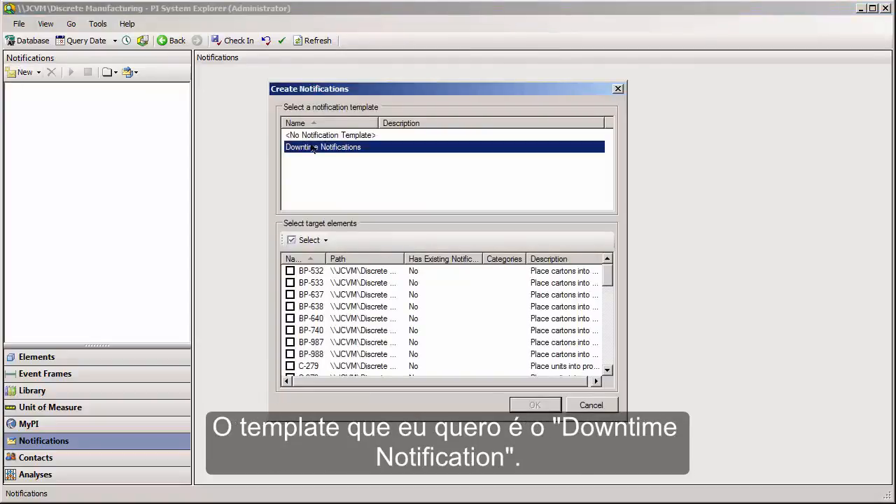
pyautogui.moveTo(609, 279)
pyautogui.mouseDown()
pyautogui.moveTo(617, 364)
pyautogui.moveTo(609, 271)
pyautogui.mouseUp()
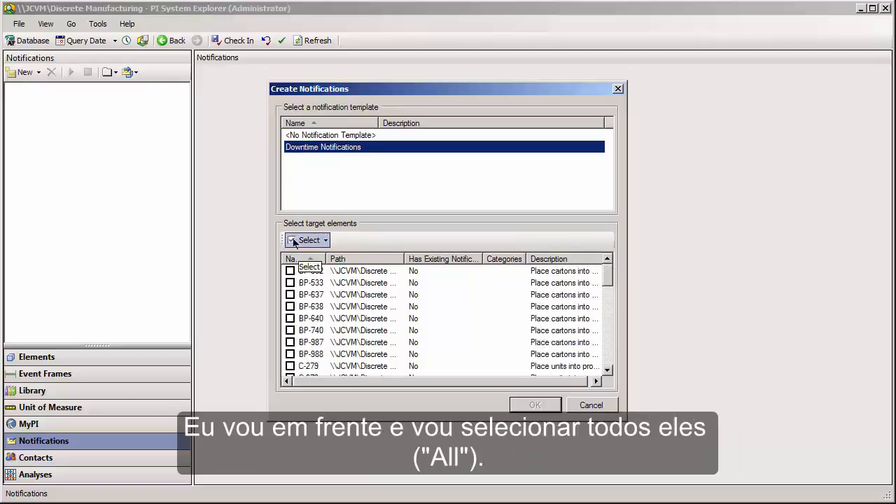
pyautogui.click(319, 242)
pyautogui.click(302, 255)
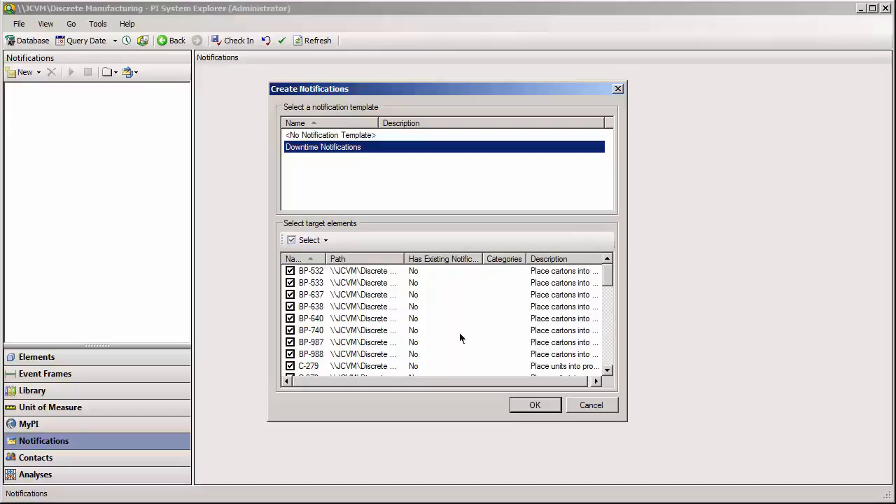
pyautogui.click(527, 405)
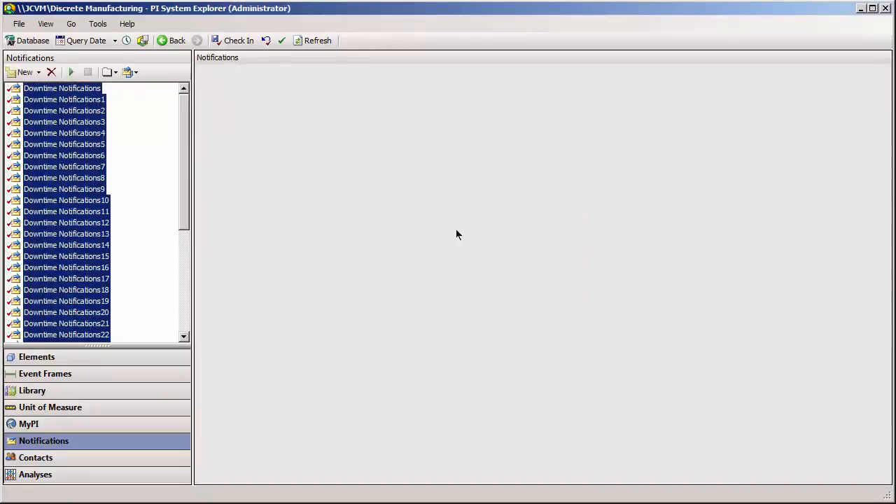
# Examine the first created notification's trigger target and condition, and select the whole range of notifications down to the last one
pyautogui.click(92, 91)
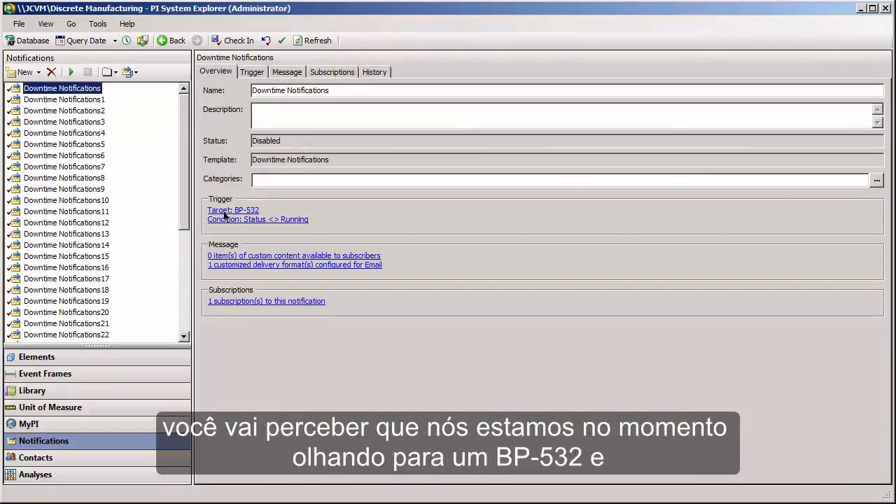
pyautogui.moveTo(202, 200); pyautogui.dragTo(321, 228)
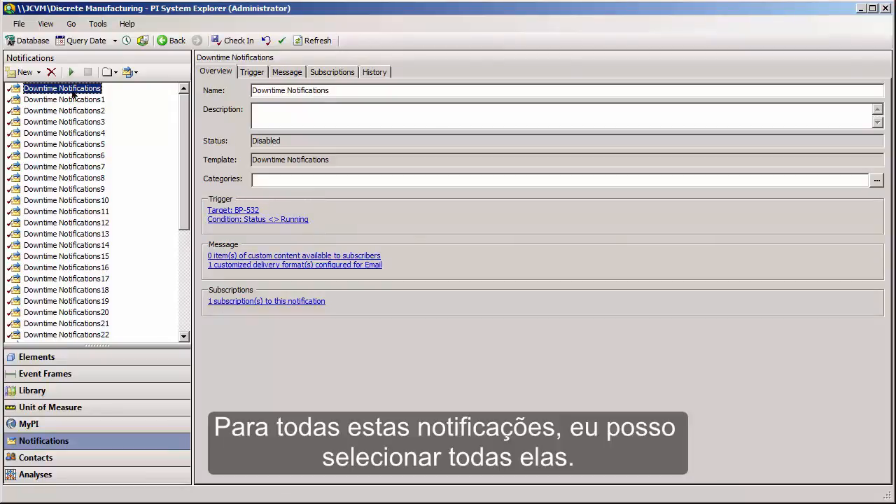
pyautogui.moveTo(178, 115); pyautogui.dragTo(174, 285)
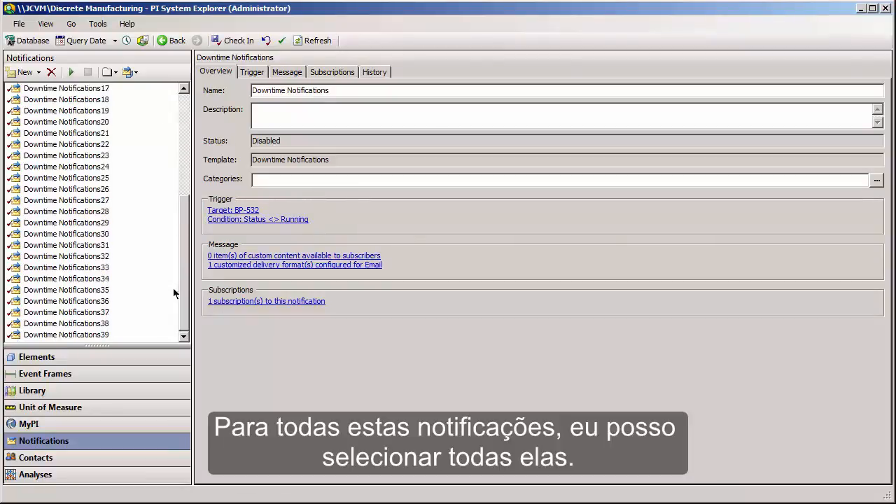
pyautogui.keyDown('shift'); pyautogui.click(108, 323); pyautogui.keyUp('shift')
pyautogui.keyDown('shift'); pyautogui.click(108, 334); pyautogui.keyUp('shift')
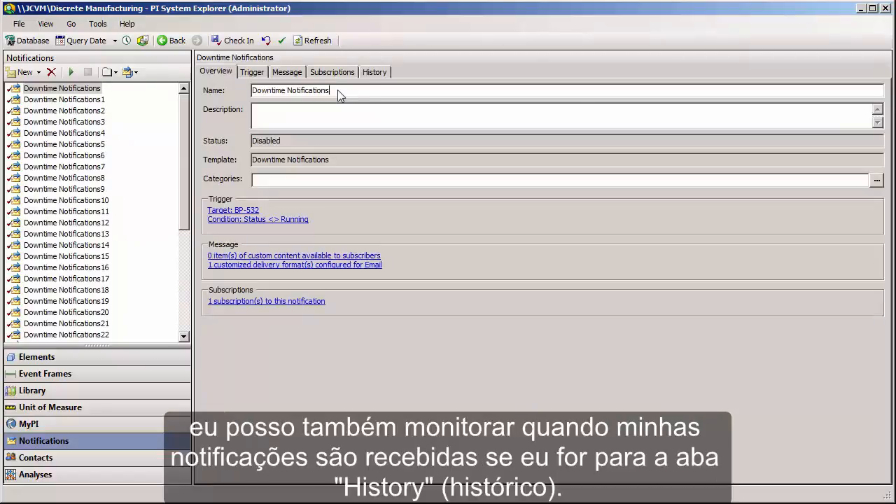
# Open the history of the first notification and show the choices for which notifications to view
pyautogui.click(370, 73)
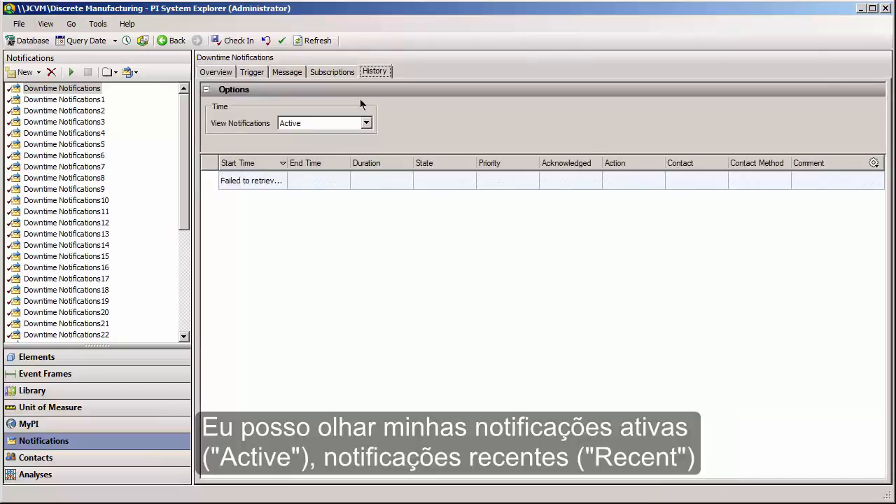
pyautogui.click(366, 124)
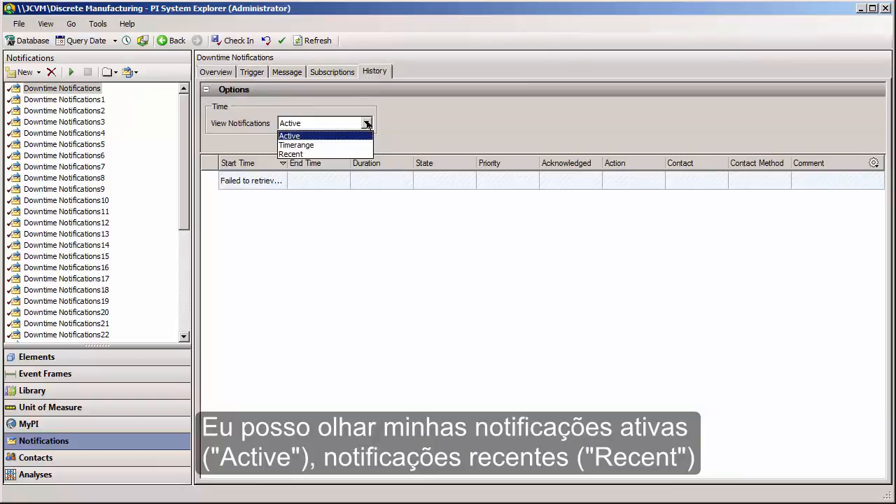